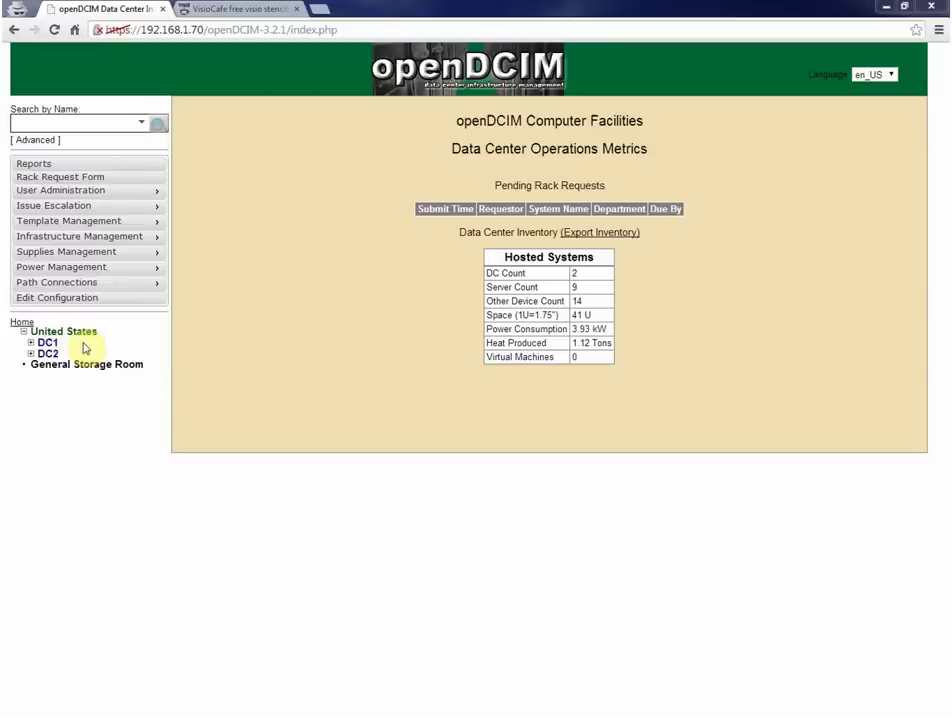
Step: Open cabinet AD01 from data center DC1 and review its front and rear rack elevations
{"action": "left_click", "coordinate": [47, 342]}
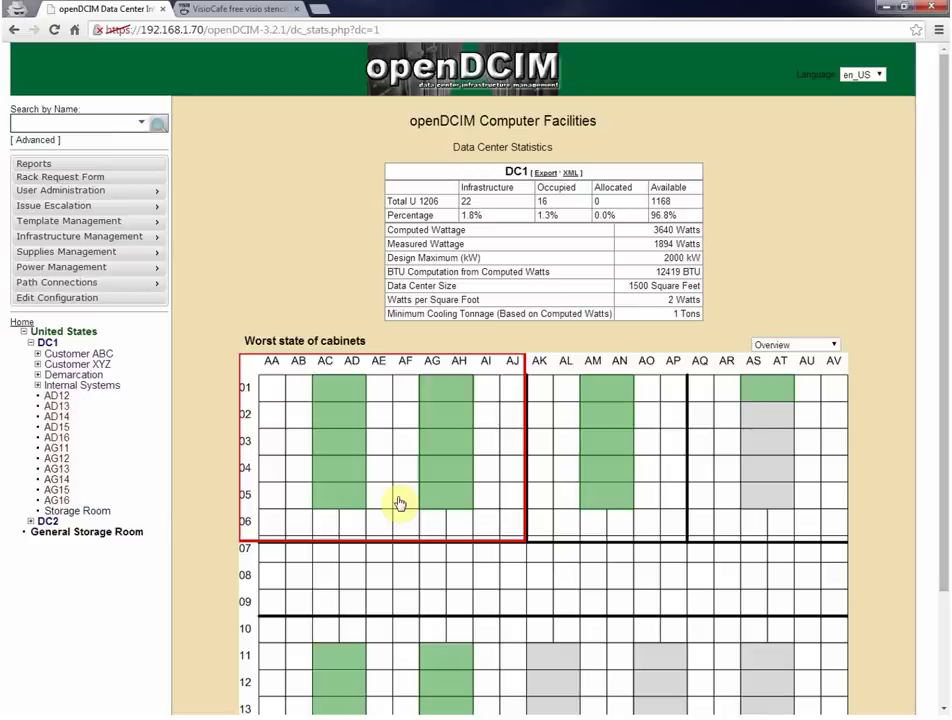
{"action": "mouse_move", "coordinate": [359, 393]}
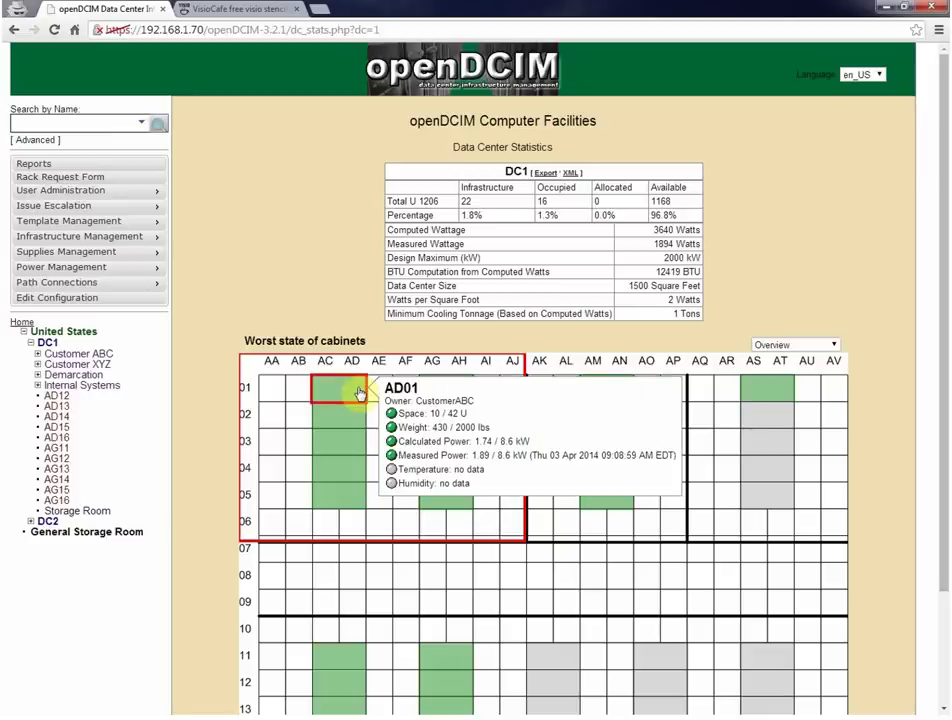
{"action": "left_click", "coordinate": [359, 393]}
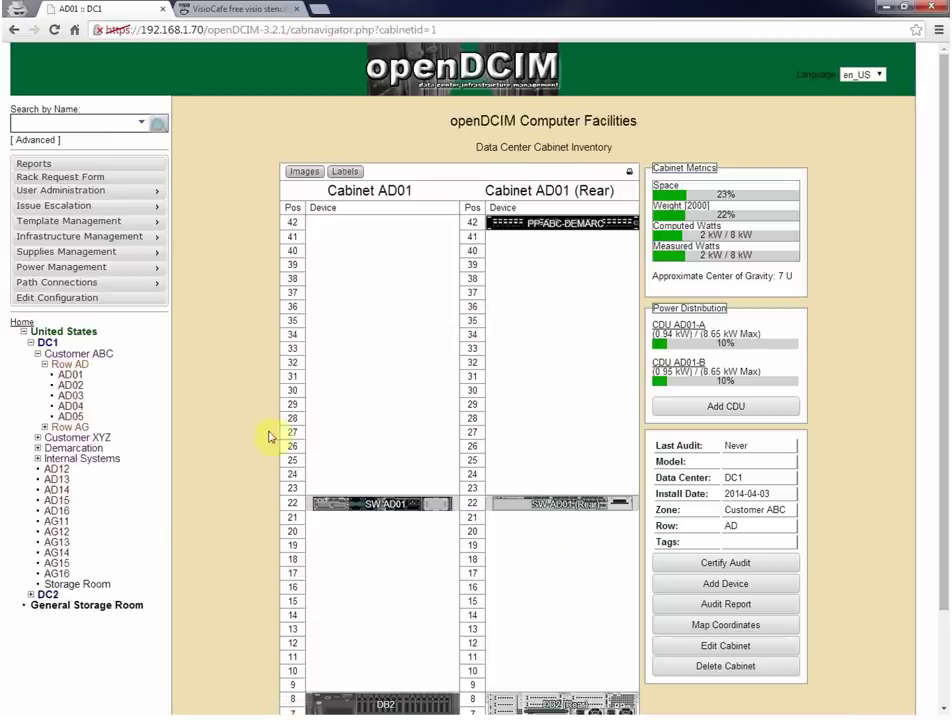
{"action": "scroll", "coordinate": [268, 437], "scroll_direction": "down", "scroll_amount": 3}
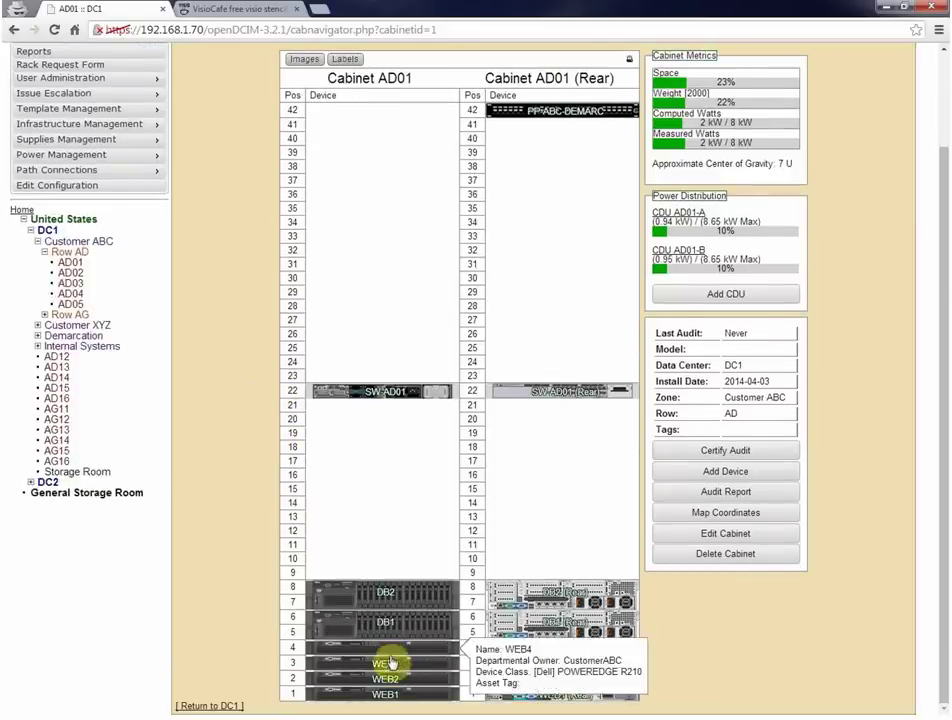
{"action": "mouse_move", "coordinate": [392, 703]}
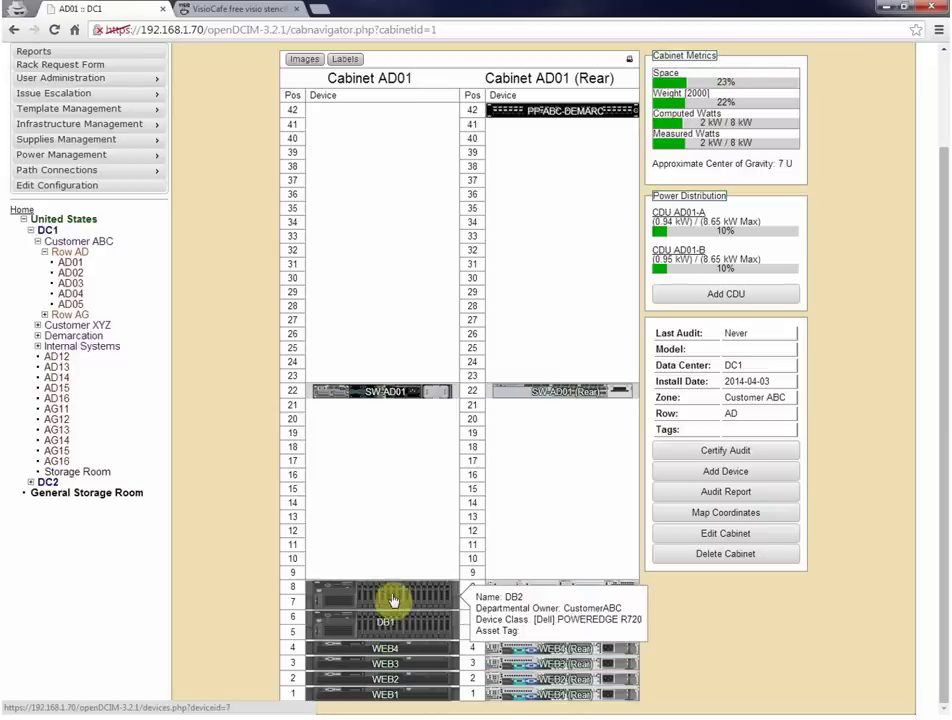
{"action": "mouse_move", "coordinate": [323, 597]}
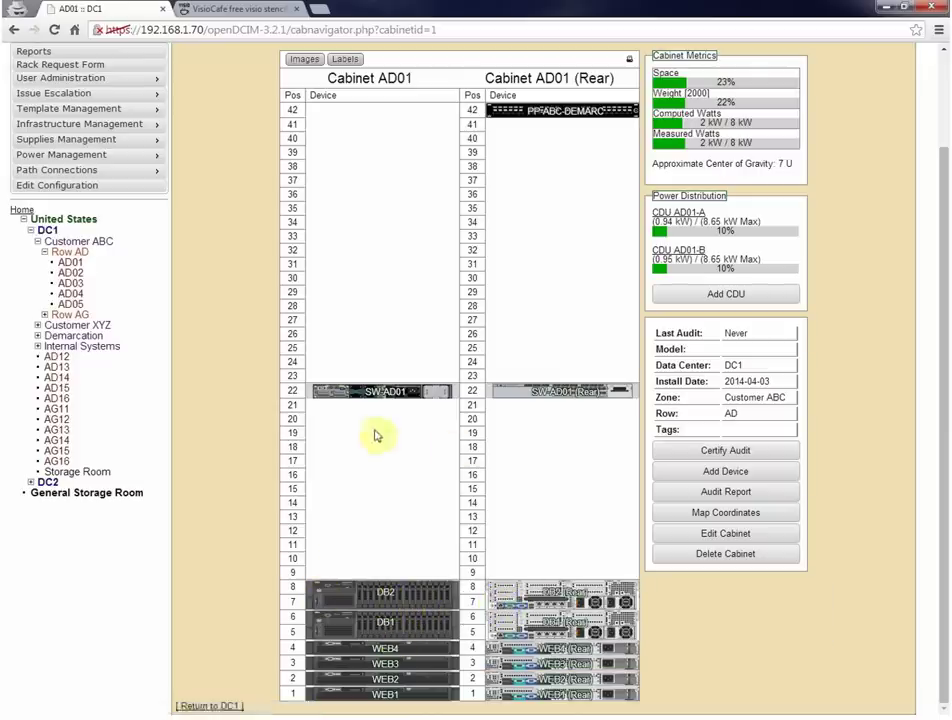
{"action": "mouse_move", "coordinate": [521, 404]}
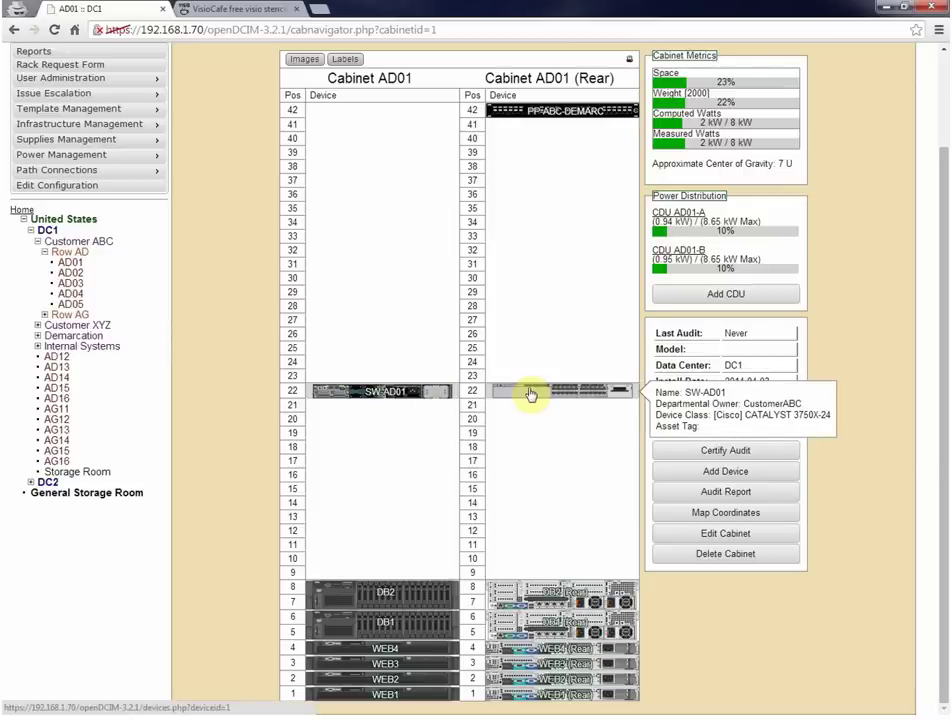
{"action": "mouse_move", "coordinate": [568, 115]}
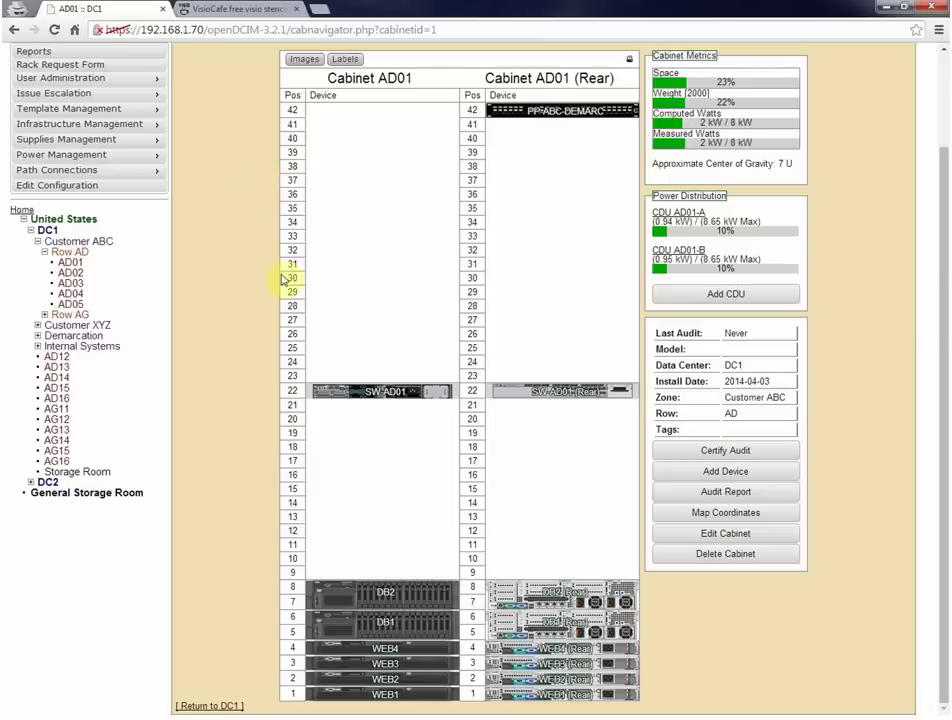
Step: Switch to the VisioCafe site to view its featured vendor stencil collections
{"action": "left_click", "coordinate": [250, 10]}
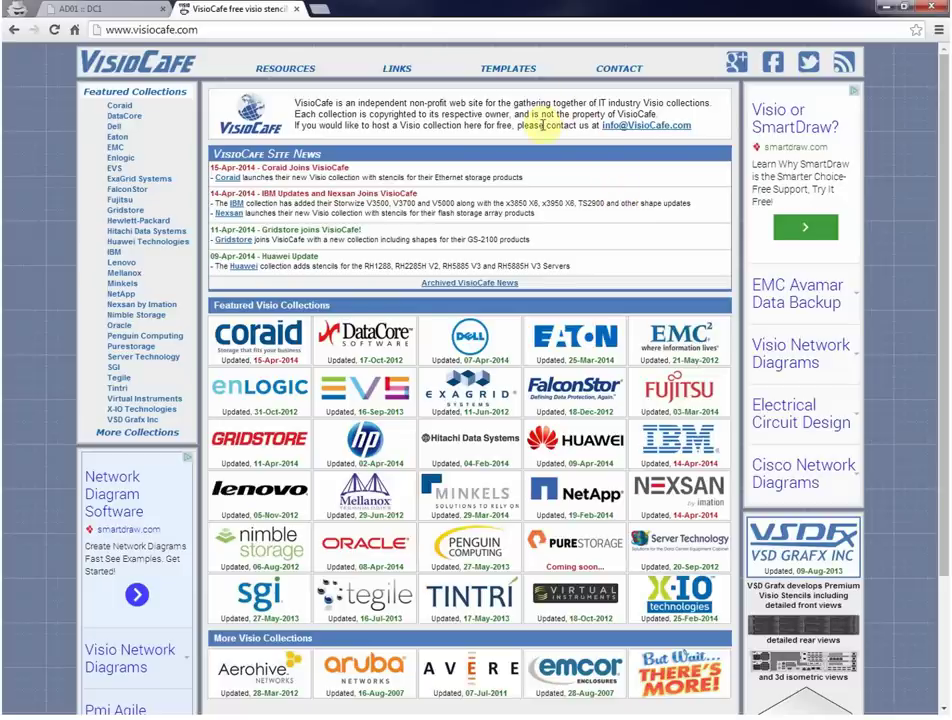
Step: Return to the AD01 :: DC1 openDCIM tab showing cabinet AD01's elevation
{"action": "left_click", "coordinate": [133, 14]}
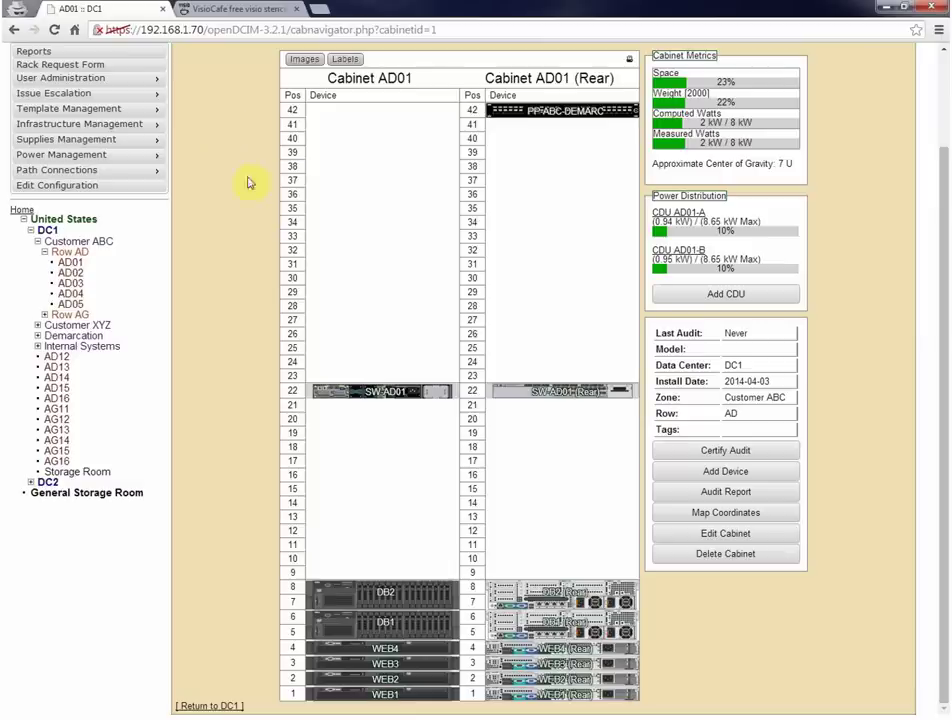
{"action": "mouse_move", "coordinate": [158, 110]}
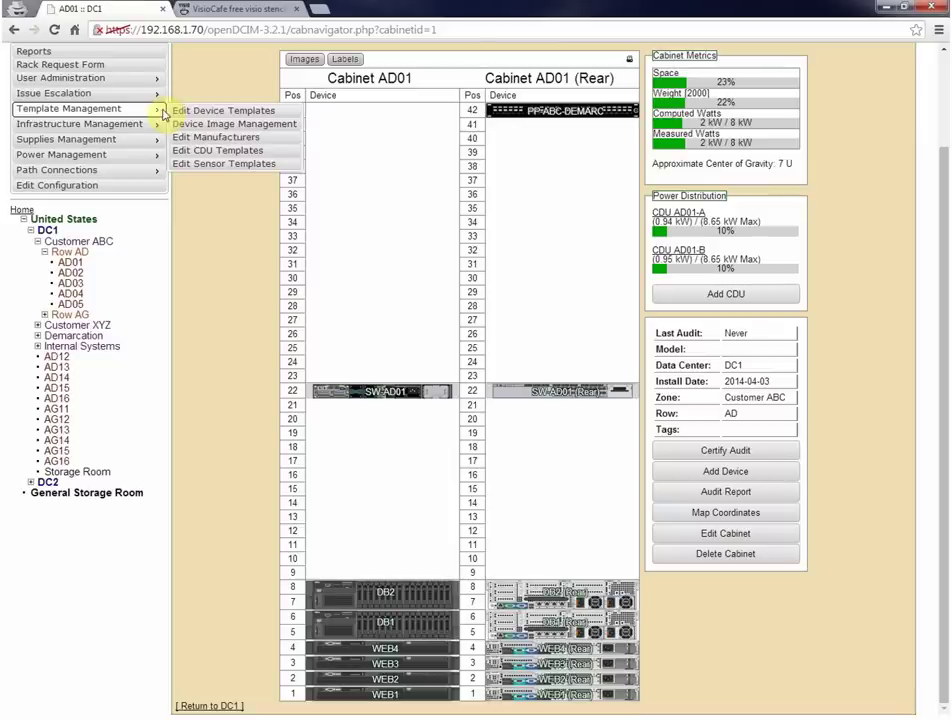
Step: Open Device Image Management and scroll through the uploaded Device Pictures thumbnails
{"action": "left_click", "coordinate": [238, 125]}
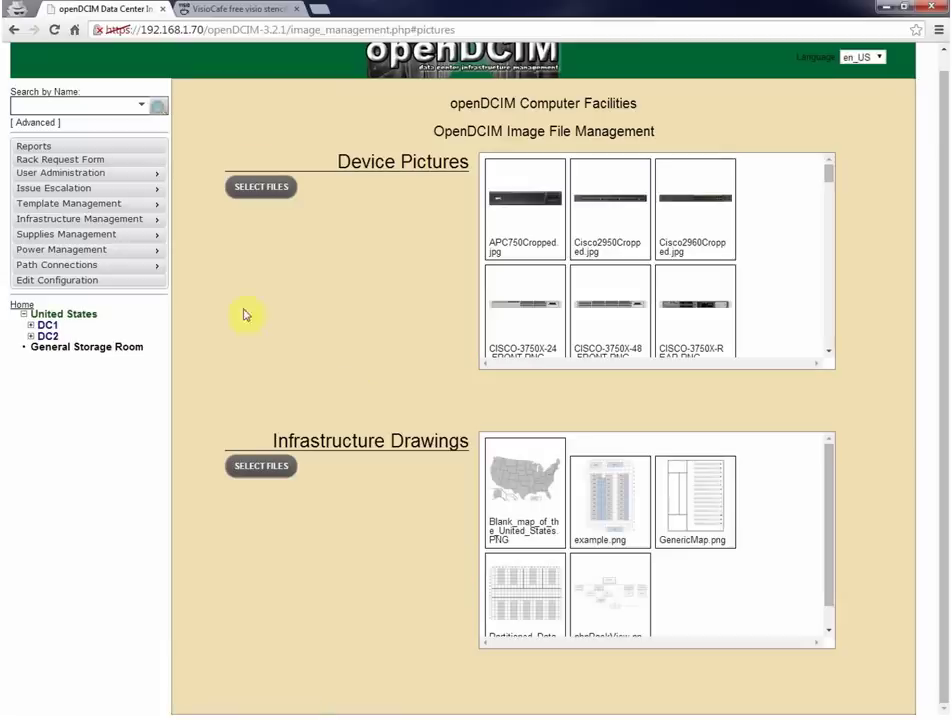
{"action": "mouse_move", "coordinate": [150, 204]}
{"action": "left_click_drag", "start_coordinate": [831, 174], "coordinate": [850, 113]}
Step: Open cabinet AD02 from DC1, then open the CHASSIS-0001 device details
{"action": "left_click", "coordinate": [47, 330]}
{"action": "scroll", "coordinate": [215, 443], "scroll_direction": "down", "scroll_amount": 3}
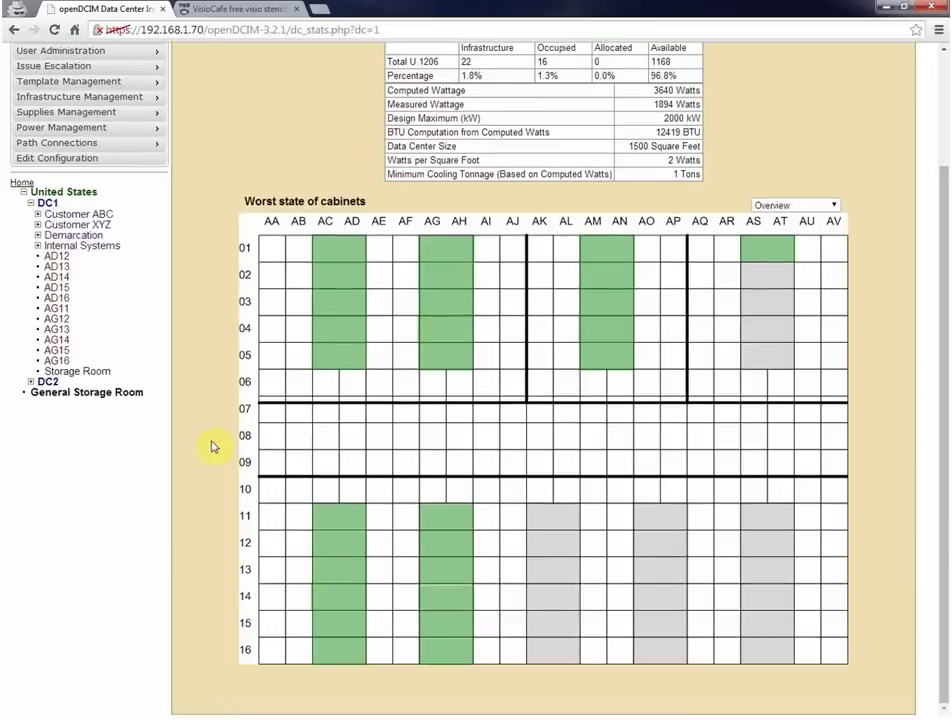
{"action": "left_click", "coordinate": [352, 286]}
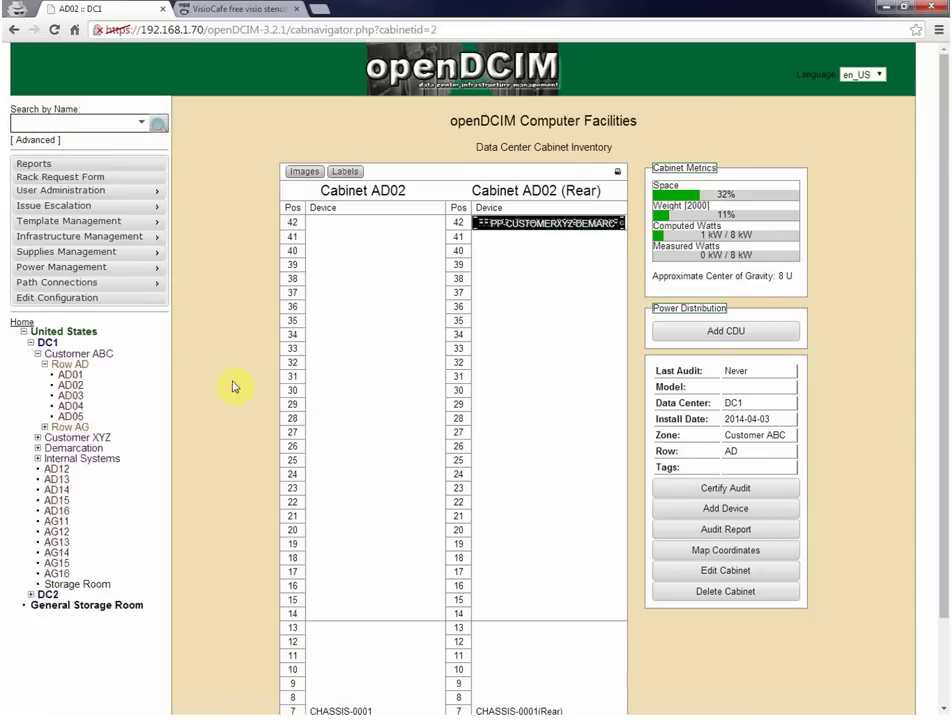
{"action": "scroll", "coordinate": [235, 385], "scroll_direction": "down", "scroll_amount": 3}
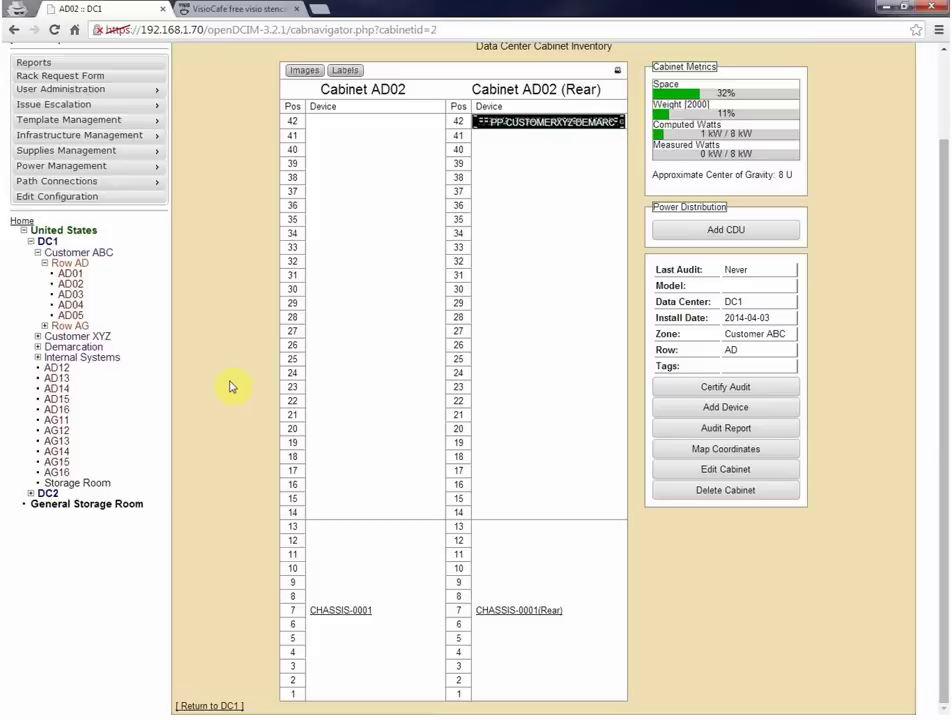
{"action": "mouse_move", "coordinate": [358, 609]}
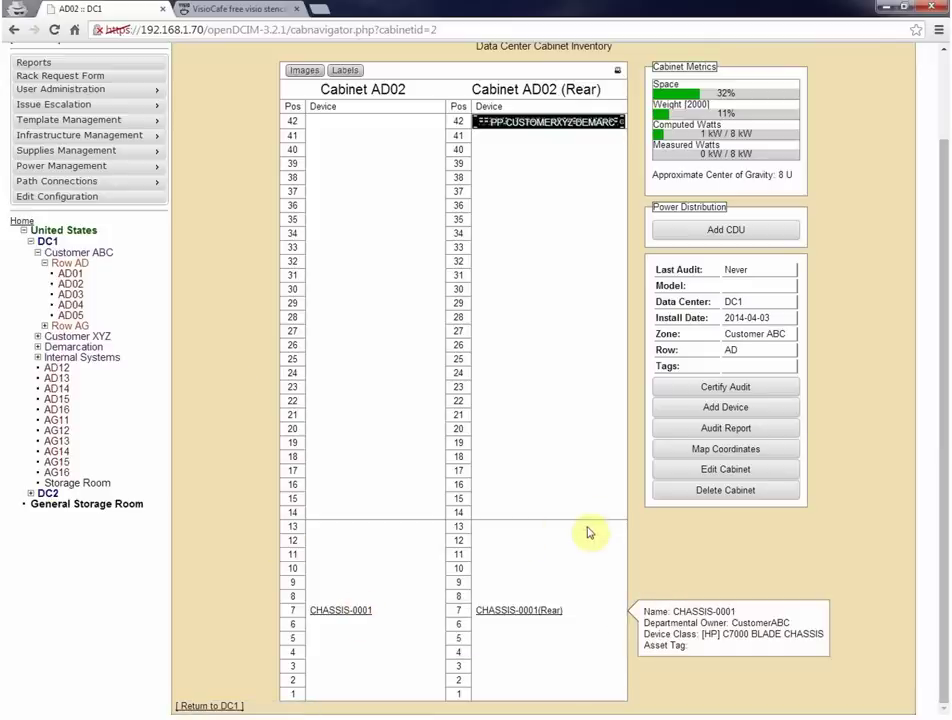
{"action": "left_click", "coordinate": [360, 614]}
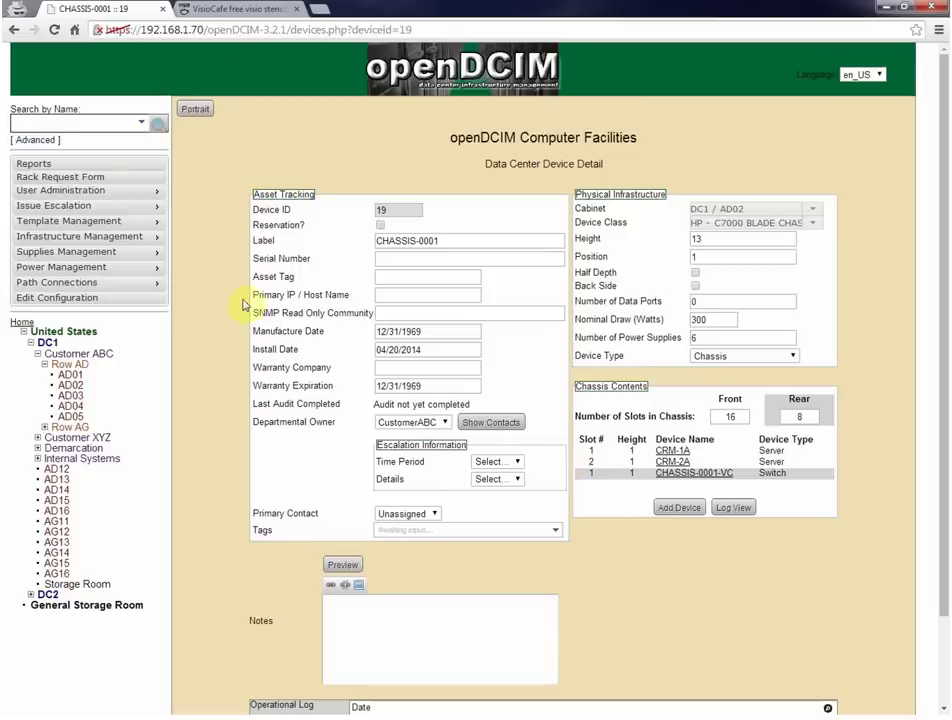
Step: Load the [HP] C7000 BLADE CHASSIS template in Edit Device Templates
{"action": "mouse_move", "coordinate": [153, 222]}
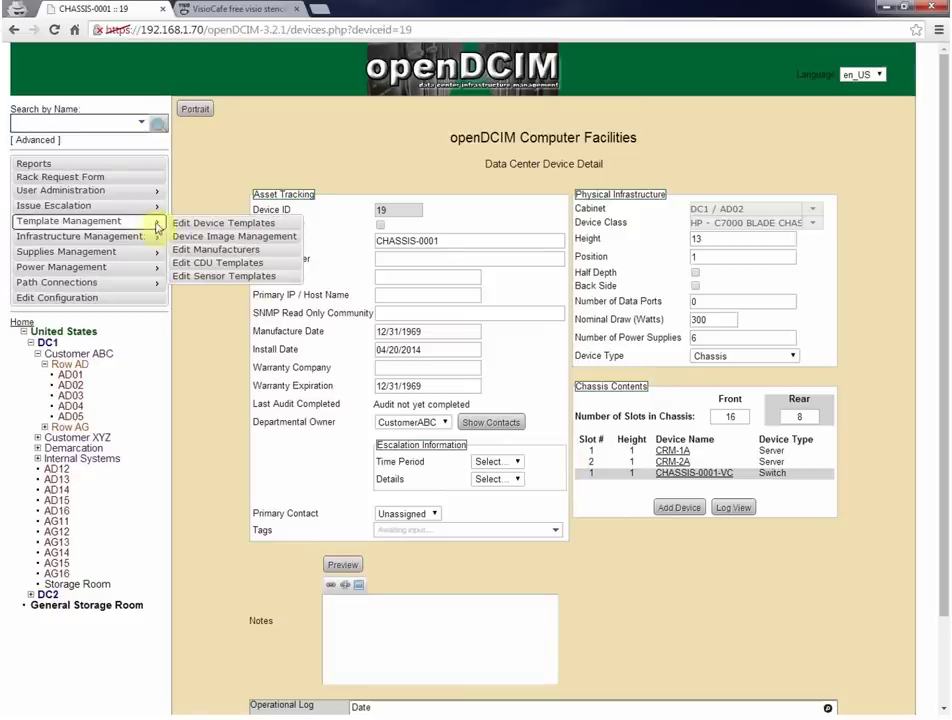
{"action": "left_click", "coordinate": [196, 223]}
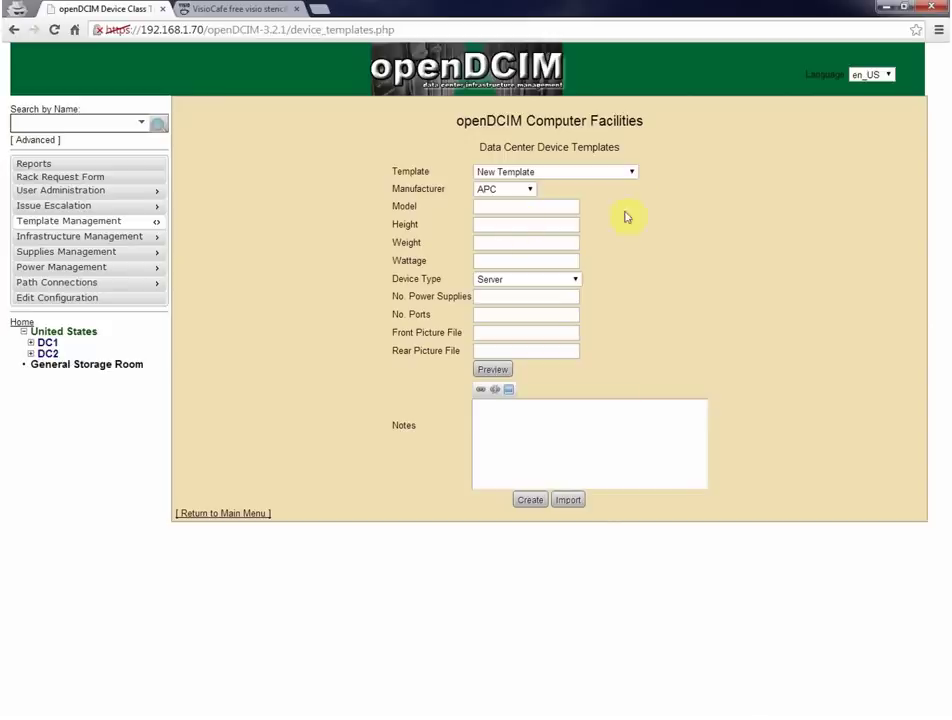
{"action": "left_click", "coordinate": [630, 174]}
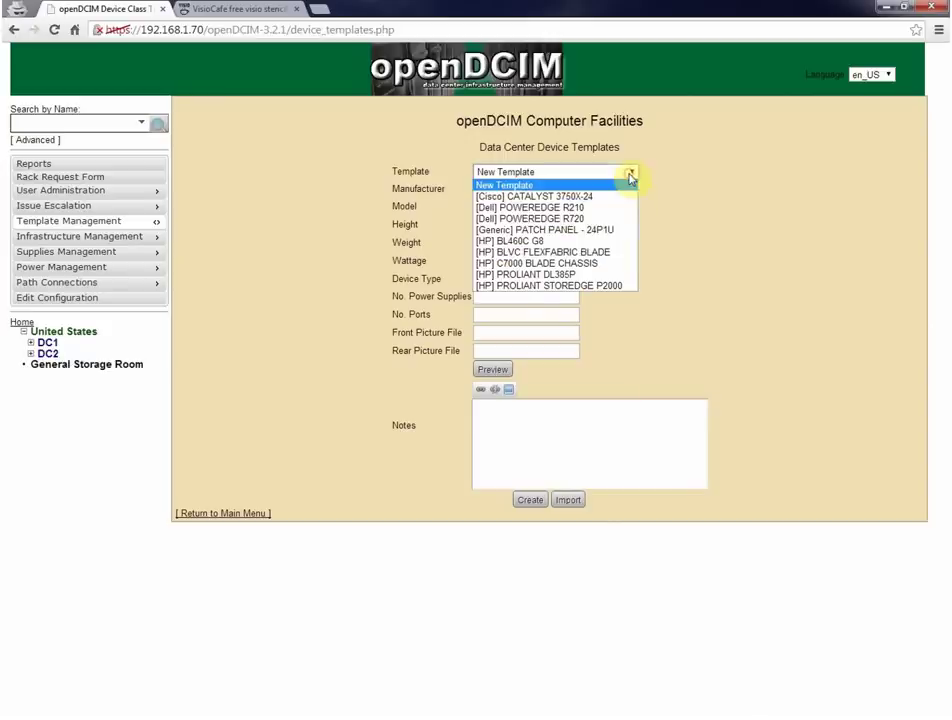
{"action": "left_click", "coordinate": [616, 263]}
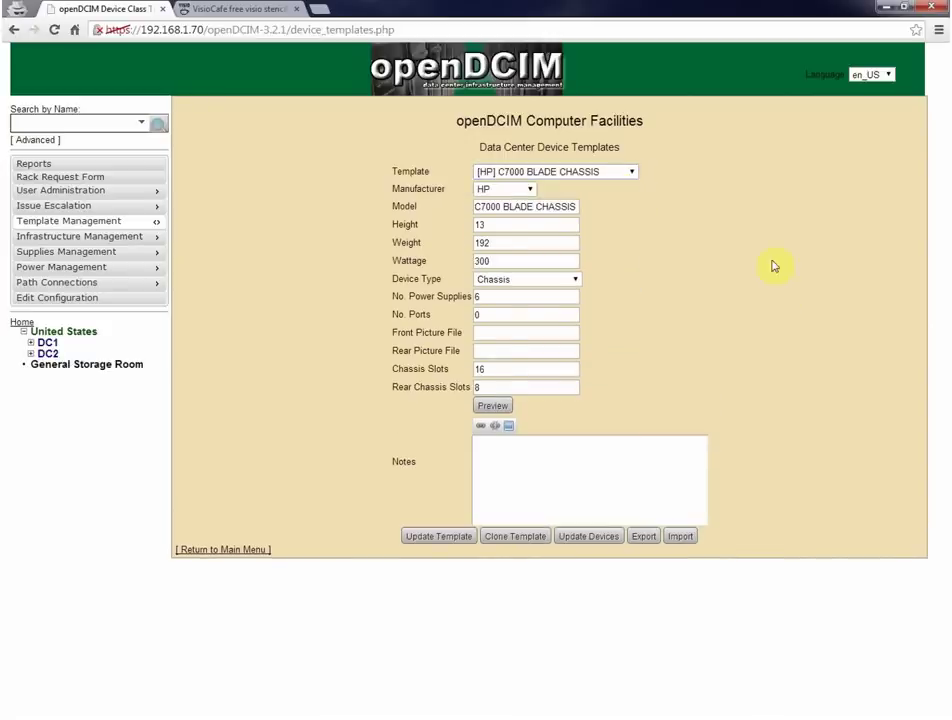
Step: Set the front picture to hp-bl-c7000-front.png after comparing it with the .jpg version
{"action": "left_click", "coordinate": [566, 331]}
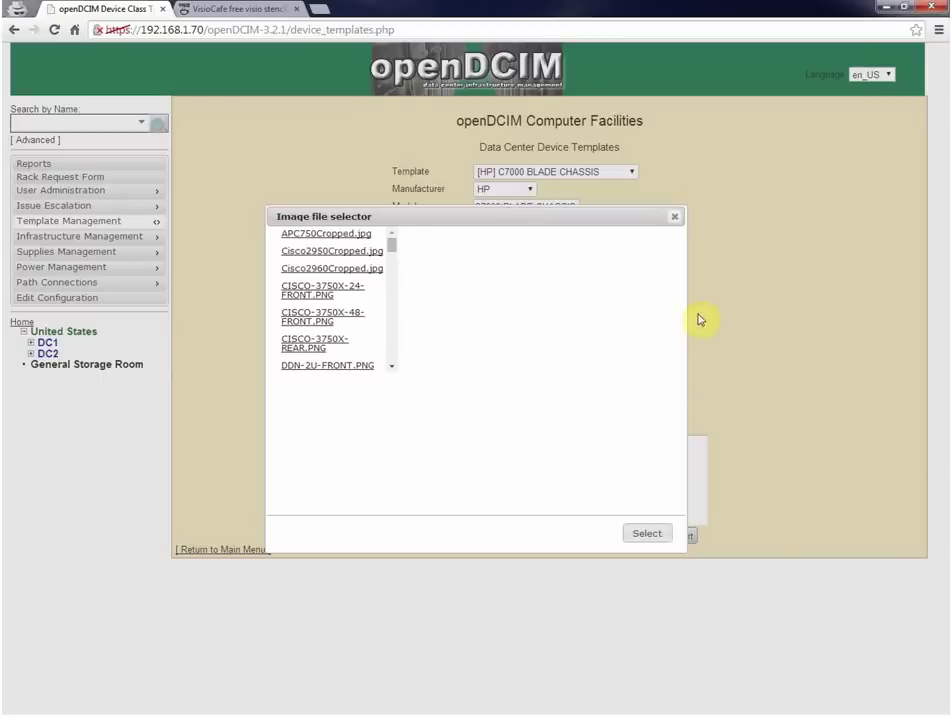
{"action": "left_click_drag", "start_coordinate": [396, 252], "coordinate": [396, 307]}
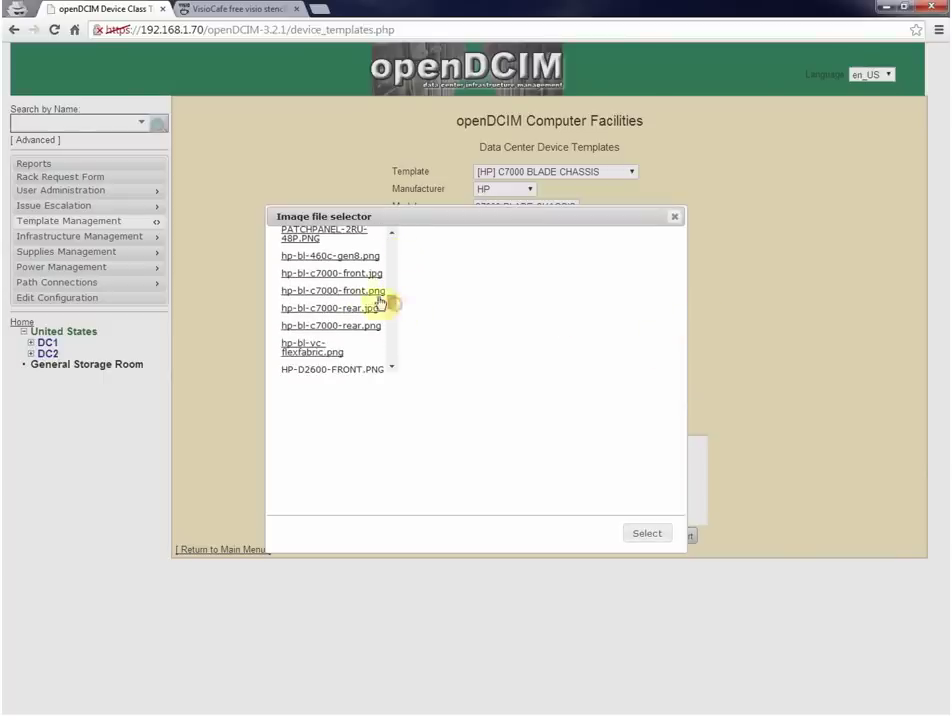
{"action": "left_click", "coordinate": [362, 274]}
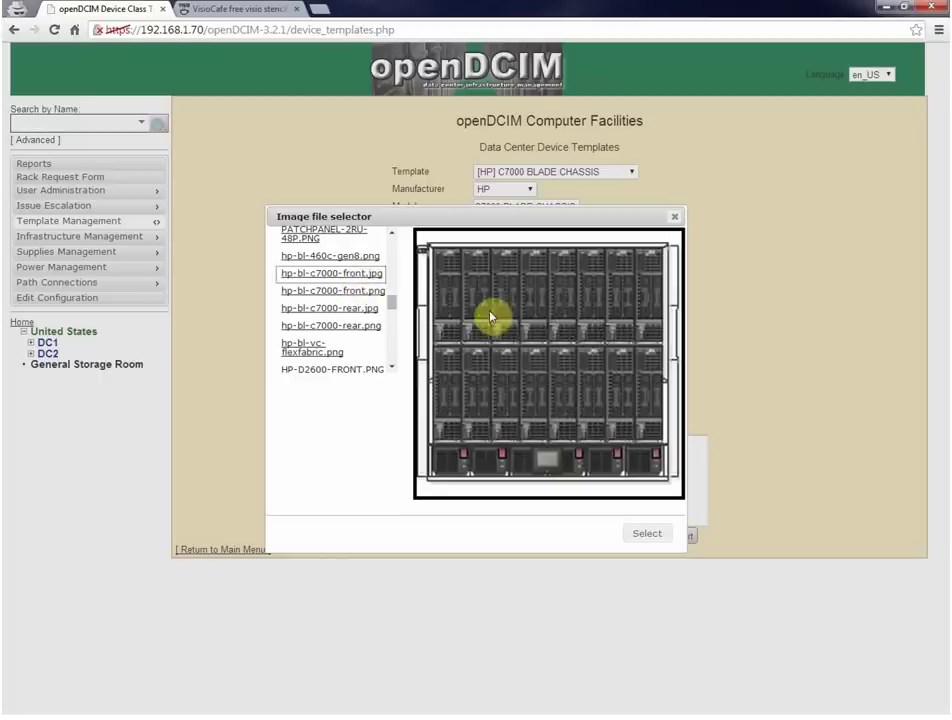
{"action": "left_click", "coordinate": [356, 291]}
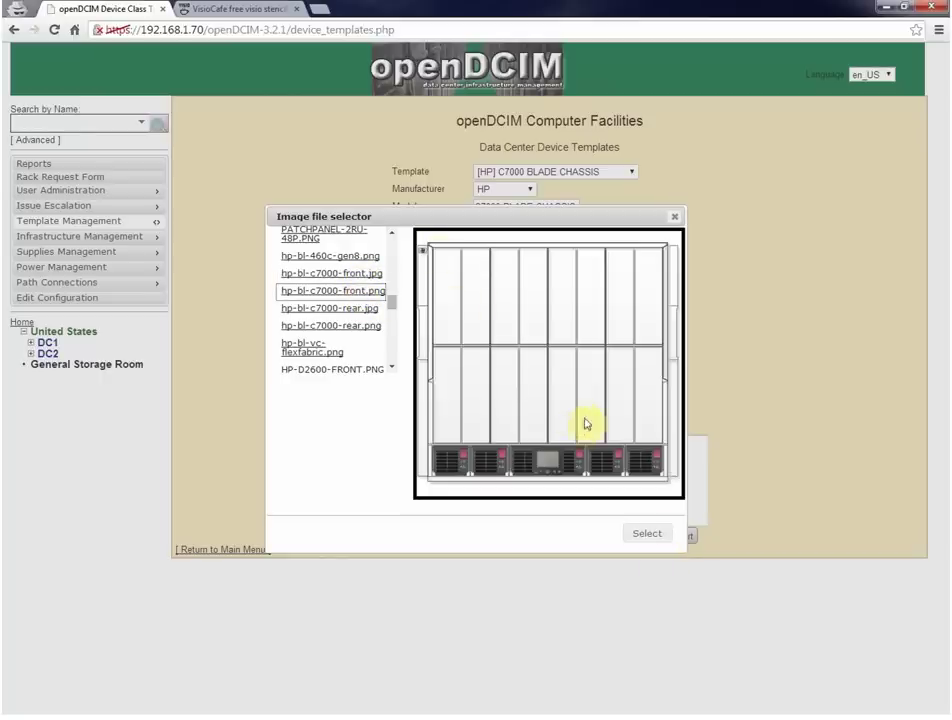
{"action": "left_click", "coordinate": [356, 276]}
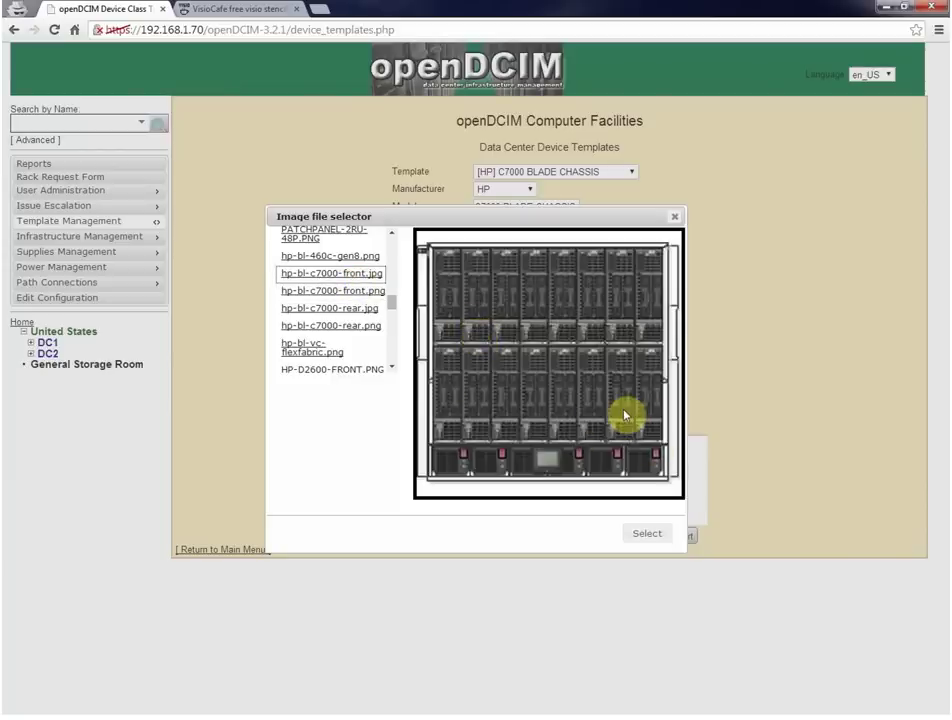
{"action": "left_click", "coordinate": [350, 291]}
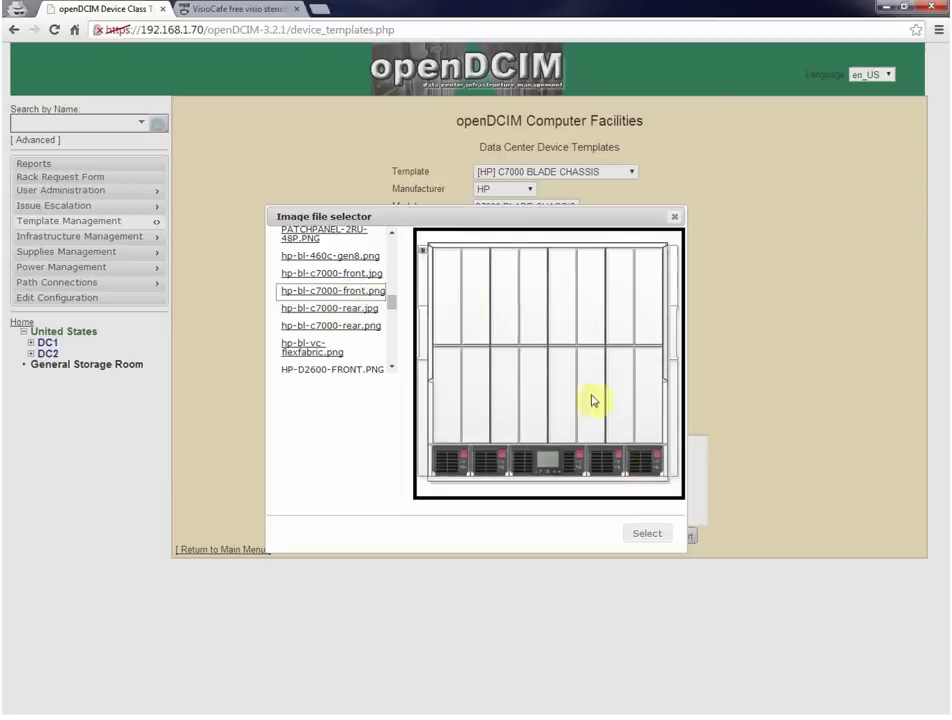
{"action": "left_click", "coordinate": [660, 537]}
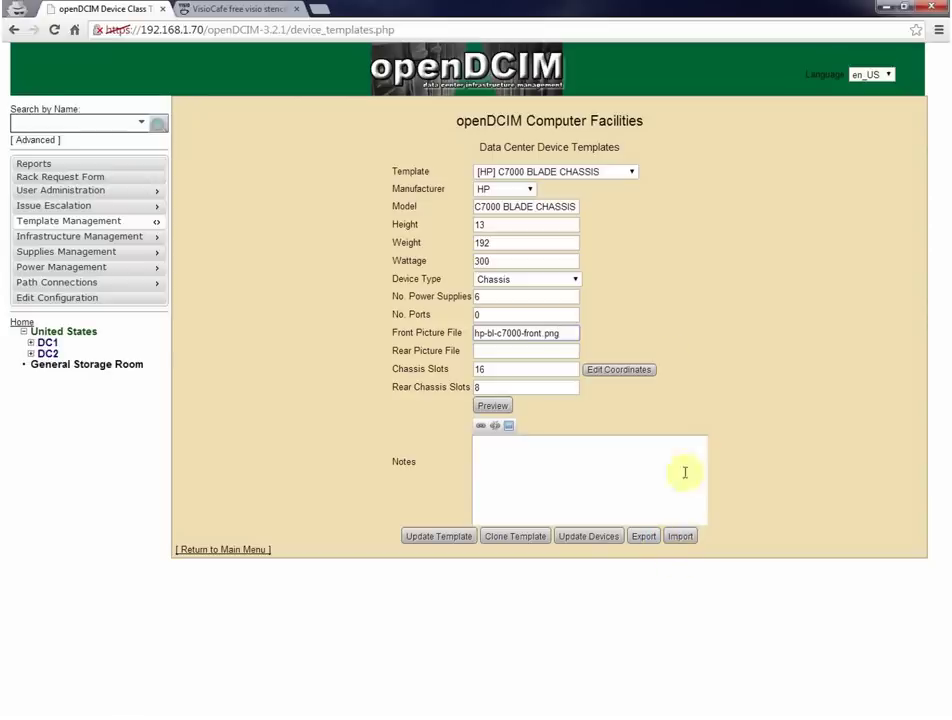
Step: Set the rear picture file to hp-bl-c7000-rear.png
{"action": "left_click", "coordinate": [573, 352]}
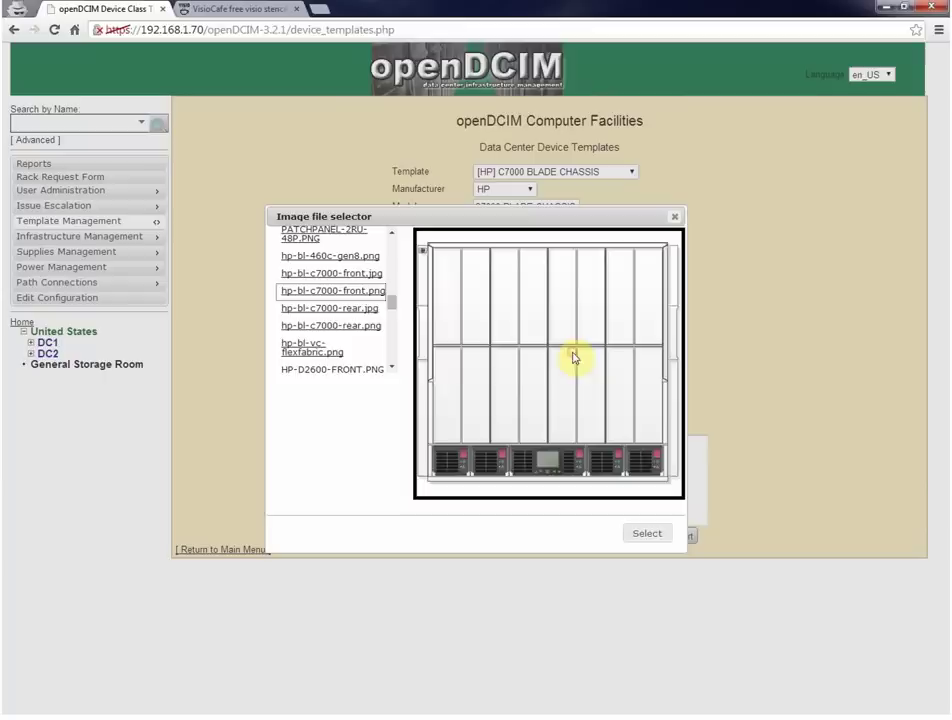
{"action": "left_click", "coordinate": [347, 328]}
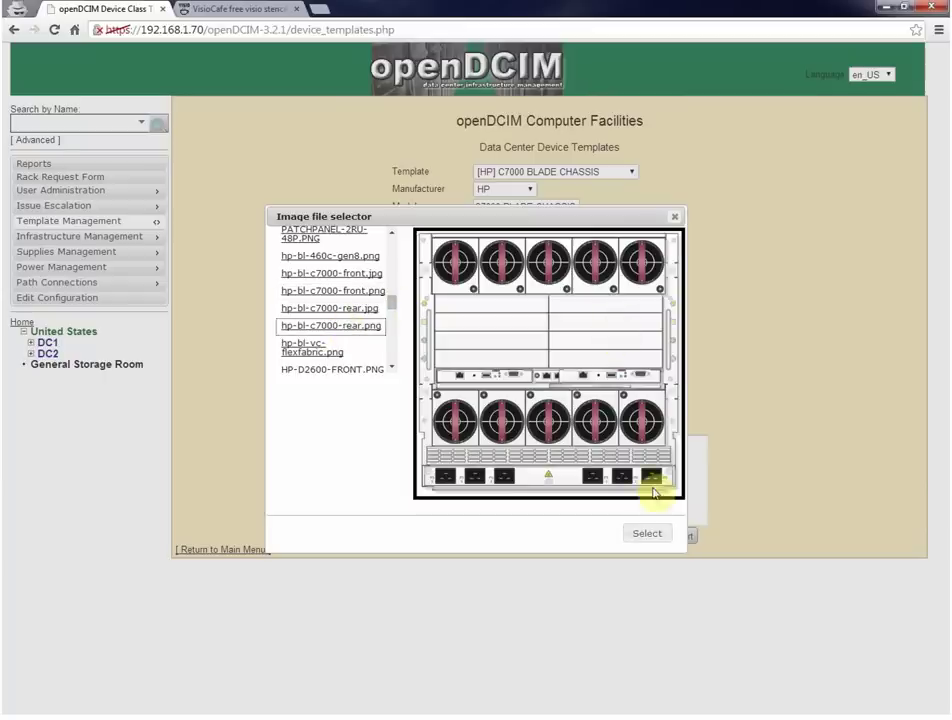
{"action": "left_click", "coordinate": [646, 534]}
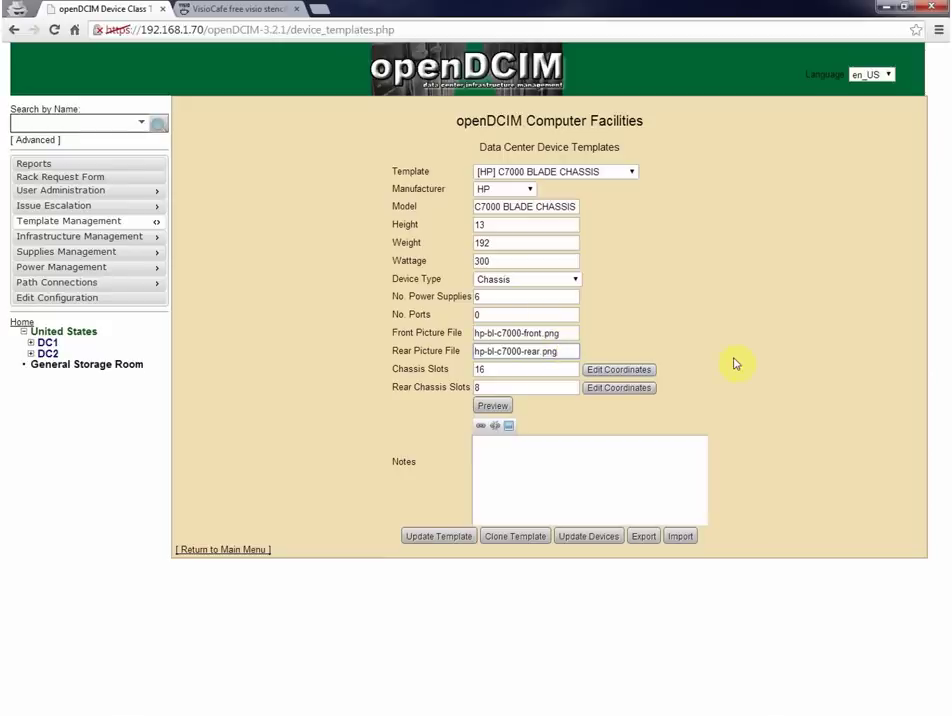
Step: Mark front chassis slots 11 and 12 on the C7000 front image
{"action": "left_click", "coordinate": [650, 375]}
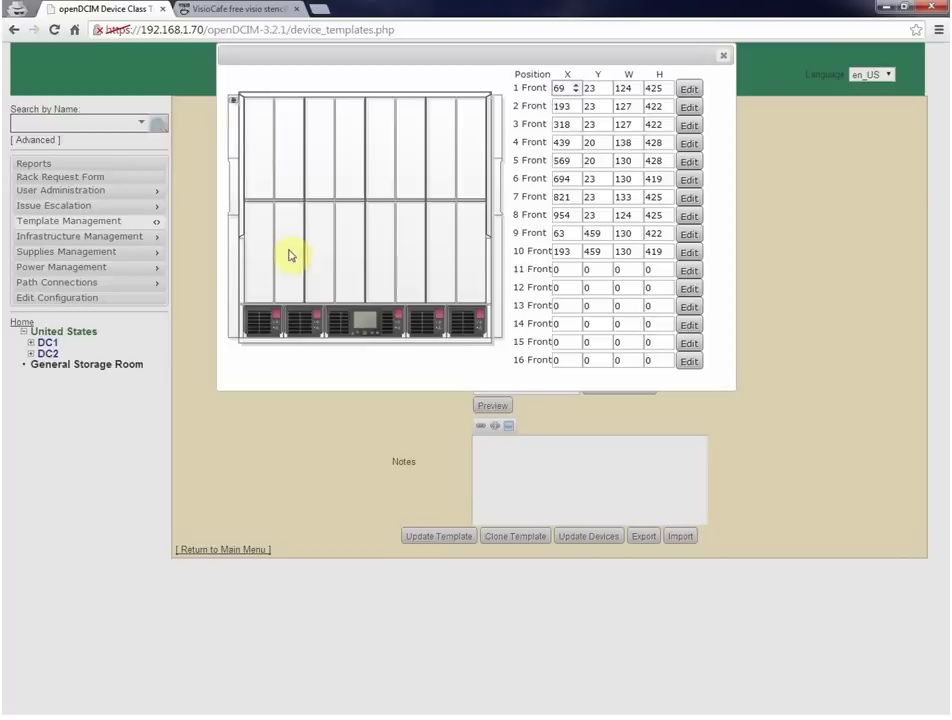
{"action": "left_click", "coordinate": [690, 272]}
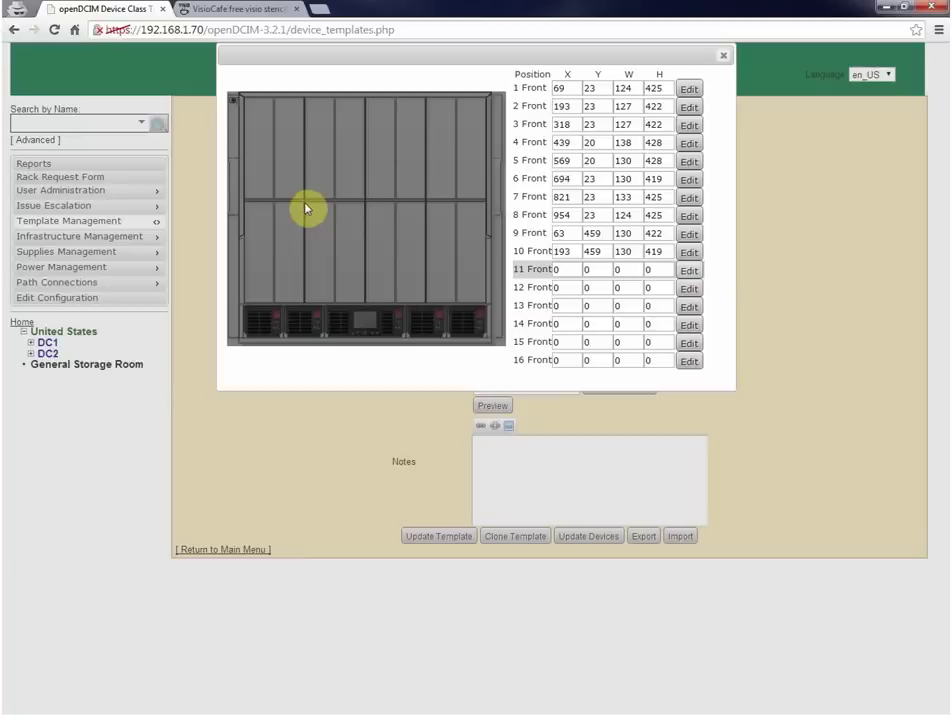
{"action": "left_click_drag", "start_coordinate": [305, 205], "coordinate": [336, 310]}
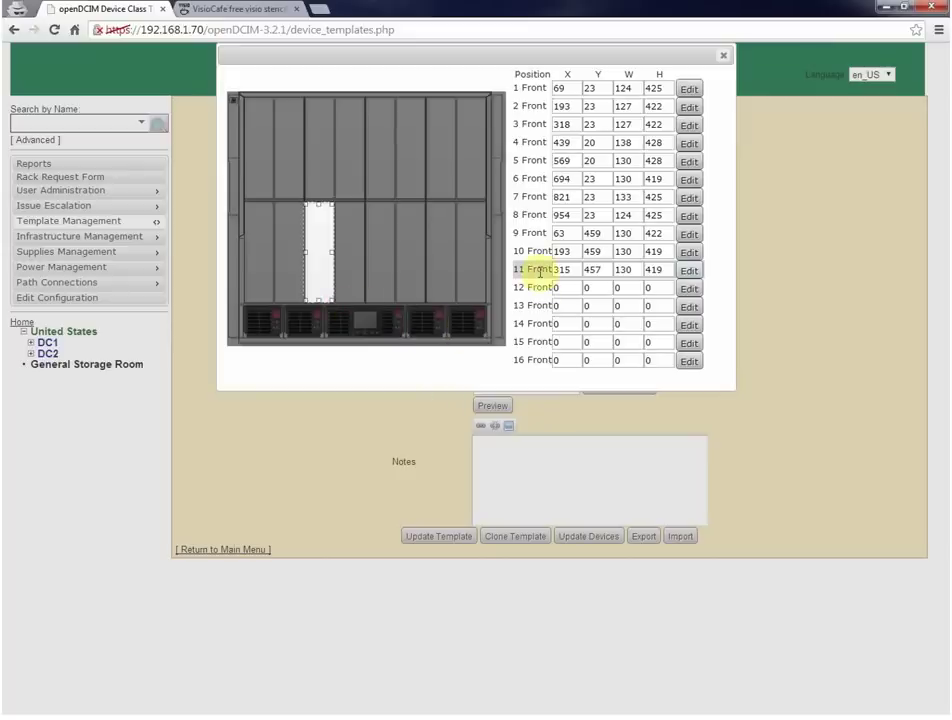
{"action": "left_click", "coordinate": [690, 289]}
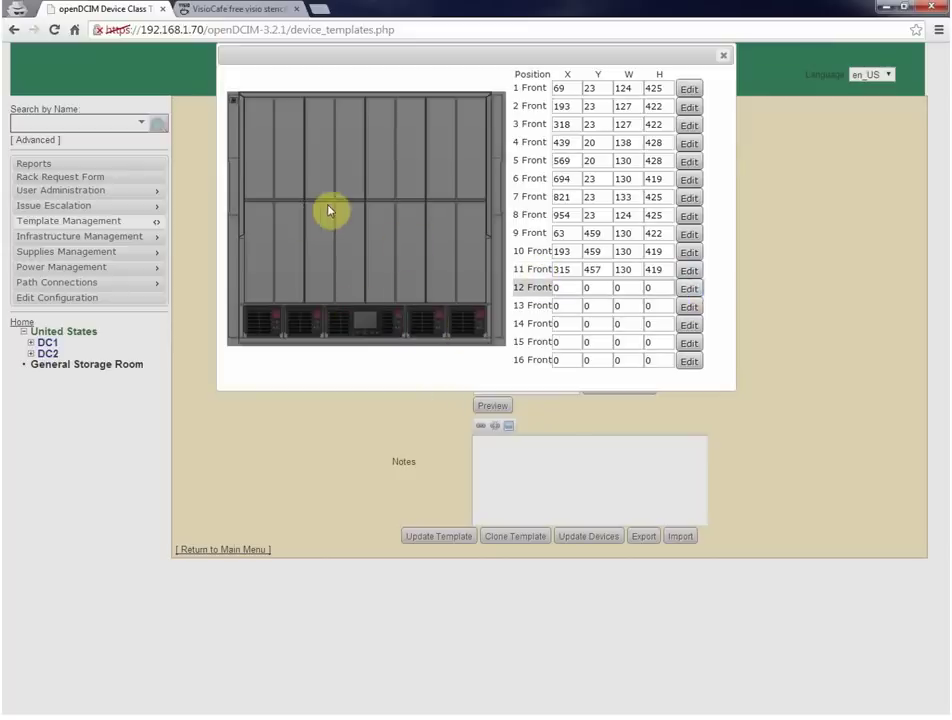
{"action": "left_click_drag", "start_coordinate": [336, 208], "coordinate": [367, 310]}
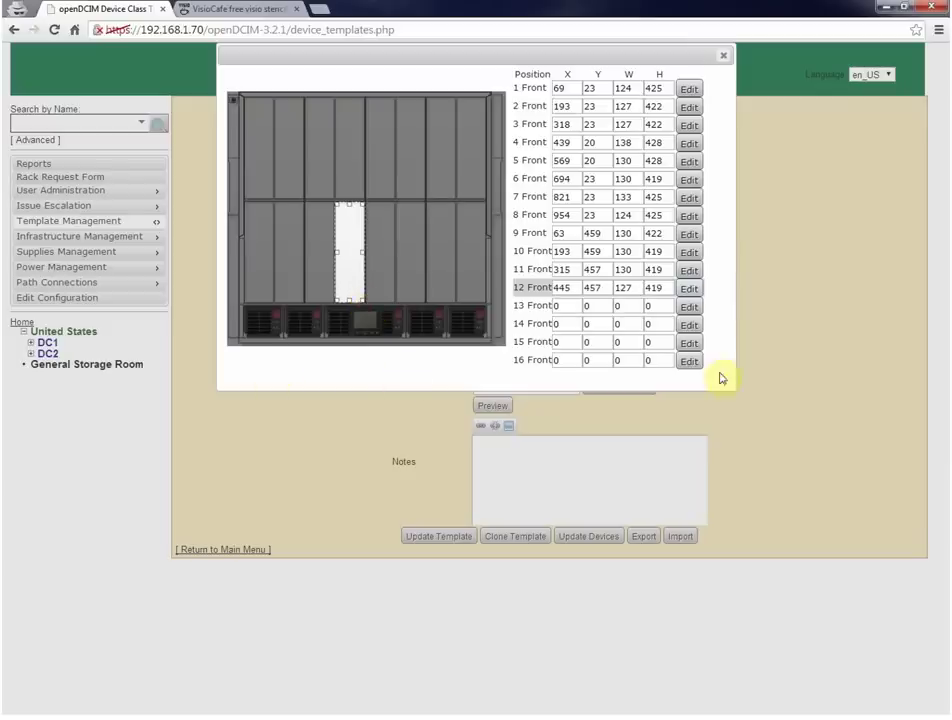
{"action": "left_click", "coordinate": [726, 56]}
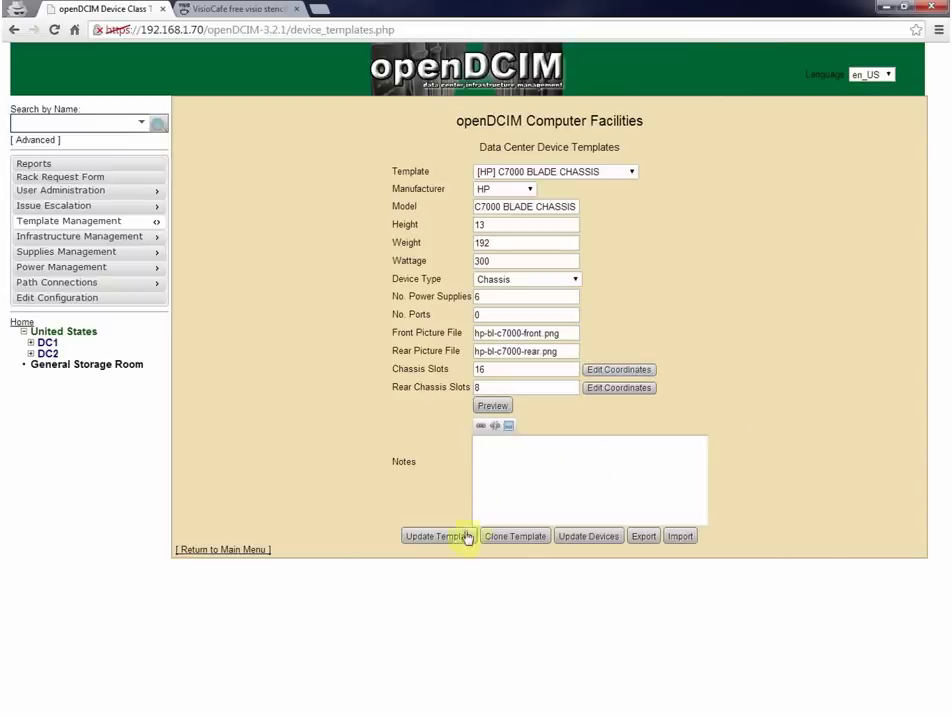
Step: Check the rear slot coordinates, then save the C7000 template with Update Template
{"action": "left_click", "coordinate": [645, 392]}
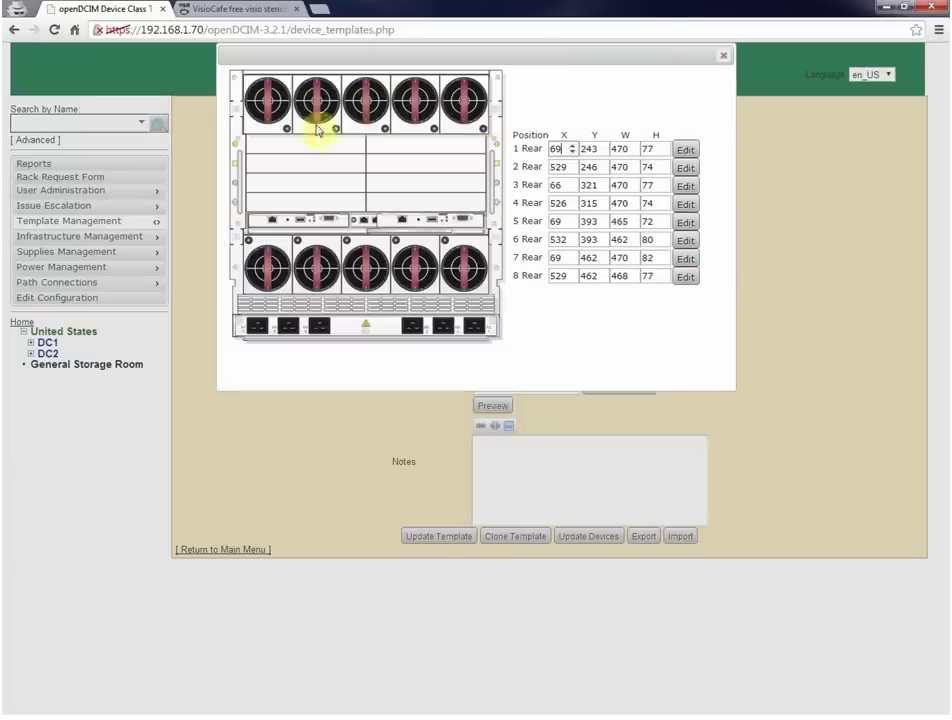
{"action": "left_click", "coordinate": [723, 56]}
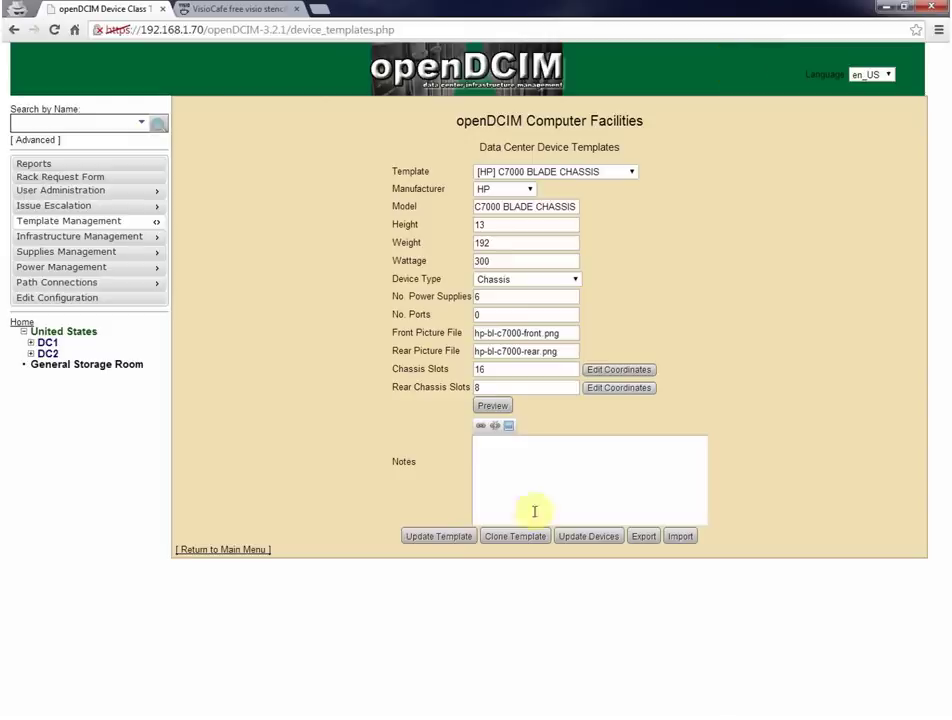
{"action": "left_click", "coordinate": [431, 538]}
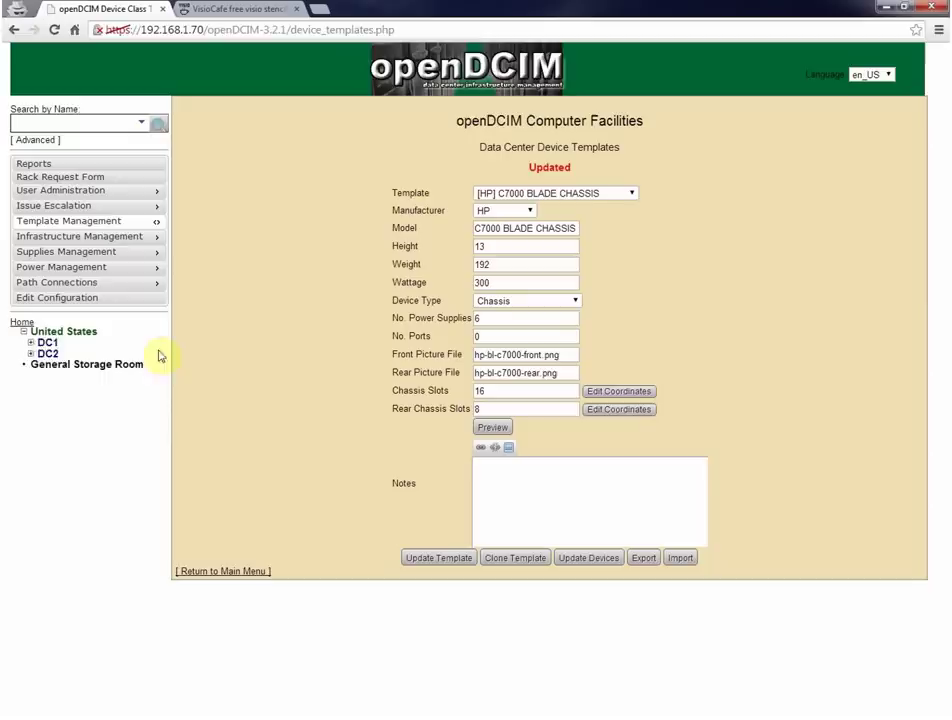
Step: Open cabinet AD02 and view CHASSIS-0001 drawn with its C7000 front and rear images
{"action": "left_click", "coordinate": [48, 343]}
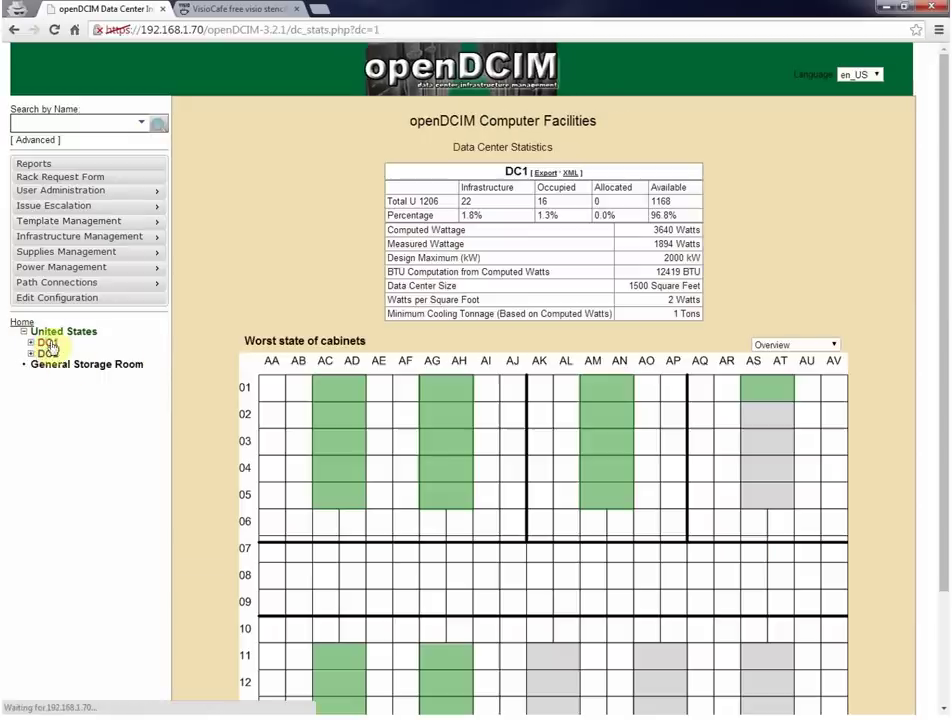
{"action": "scroll", "coordinate": [189, 411], "scroll_direction": "down", "scroll_amount": 3}
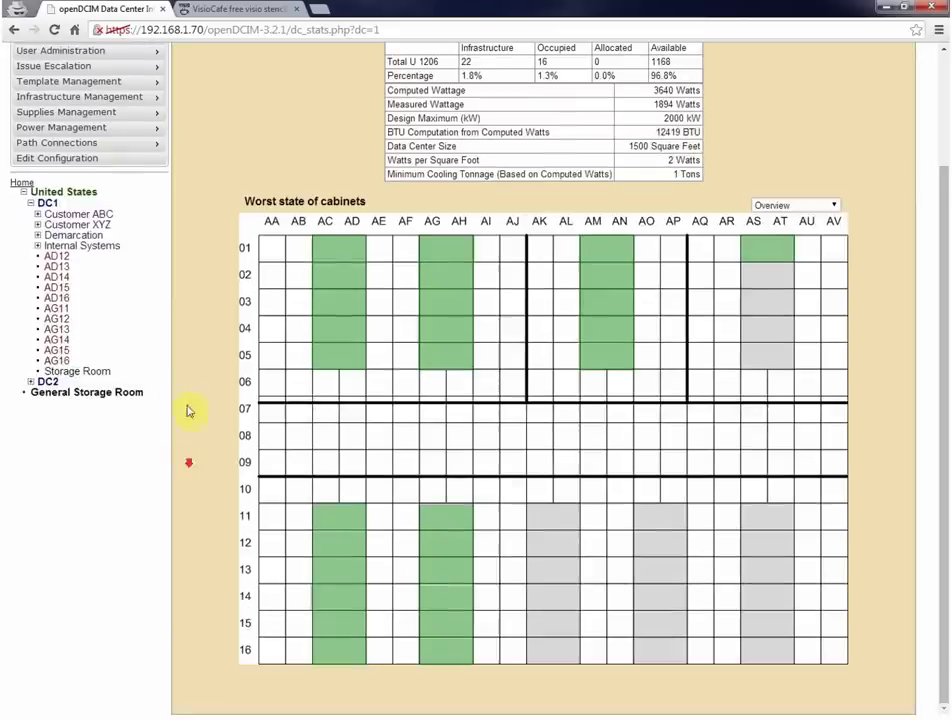
{"action": "left_click", "coordinate": [322, 281]}
{"action": "scroll", "coordinate": [277, 475], "scroll_direction": "down", "scroll_amount": 2}
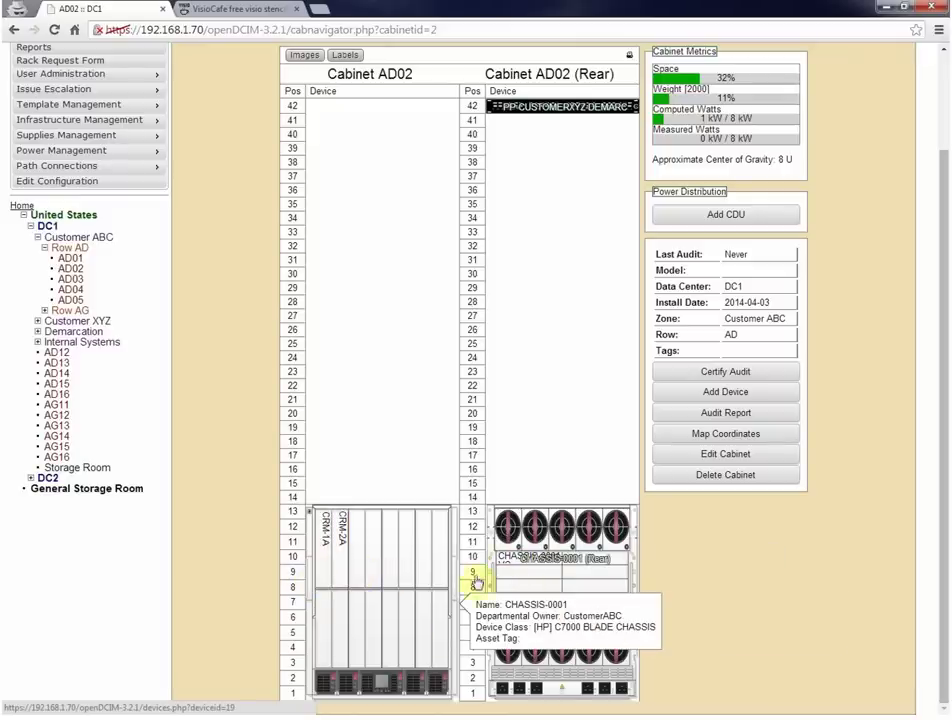
{"action": "left_click", "coordinate": [549, 575]}
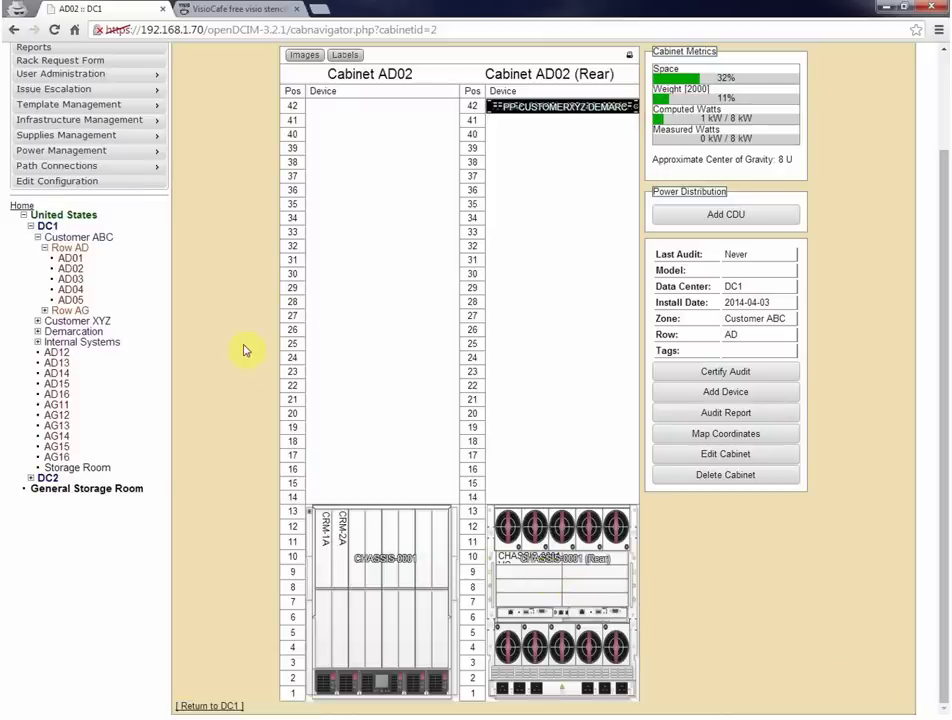
Step: Load the [HP] BL460C G8 template in the device templates editor
{"action": "mouse_move", "coordinate": [136, 105]}
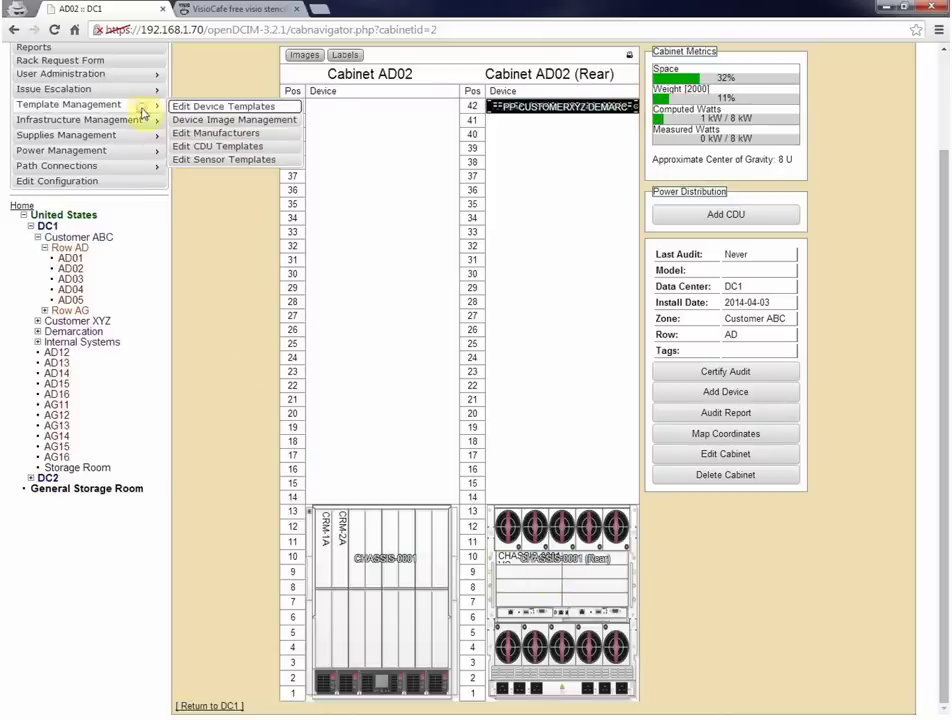
{"action": "left_click", "coordinate": [213, 106]}
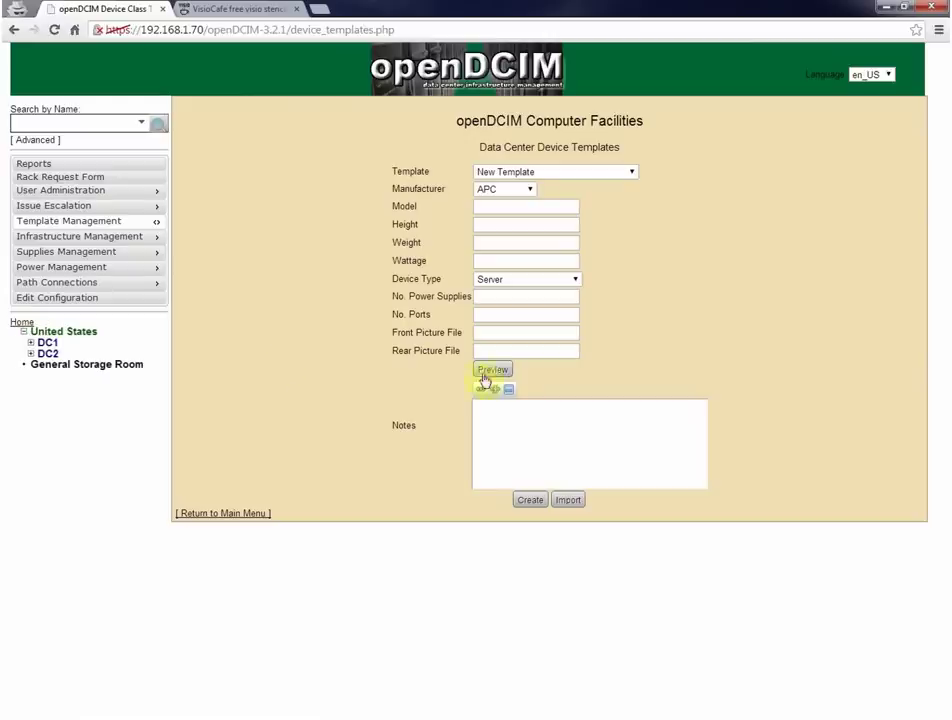
{"action": "left_click", "coordinate": [606, 171]}
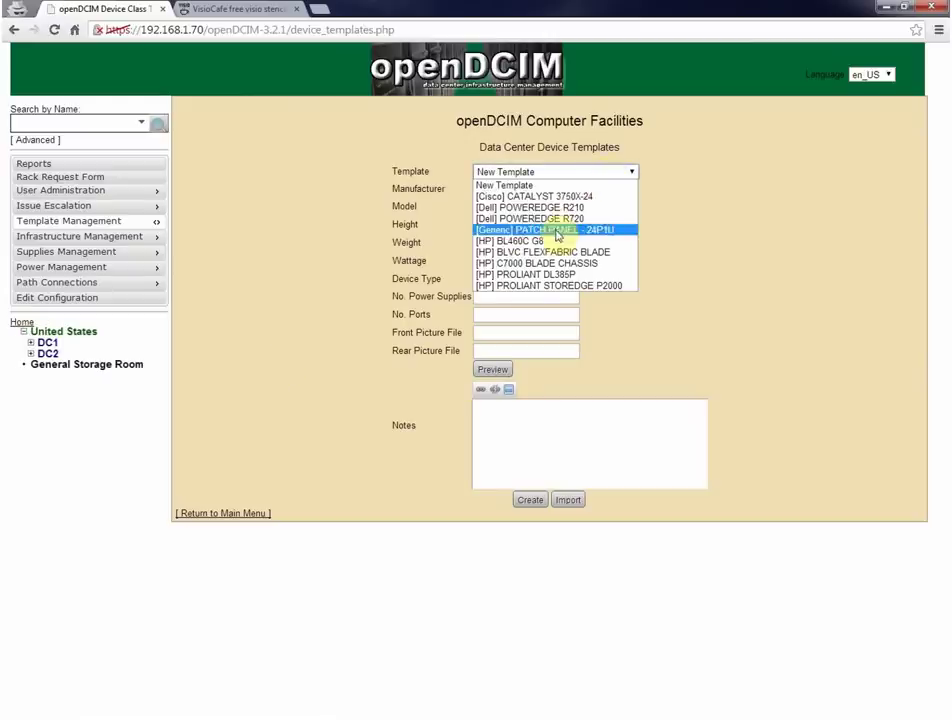
{"action": "left_click", "coordinate": [555, 242]}
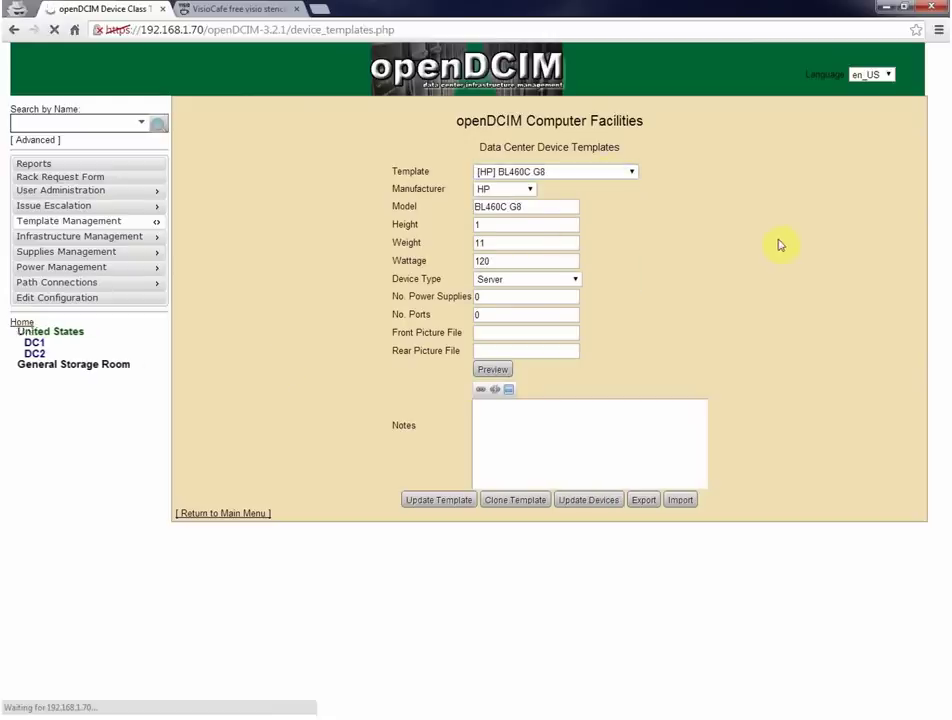
Step: Set its front picture to hp-bl-460c-gen8.png and update the template
{"action": "left_click", "coordinate": [558, 336]}
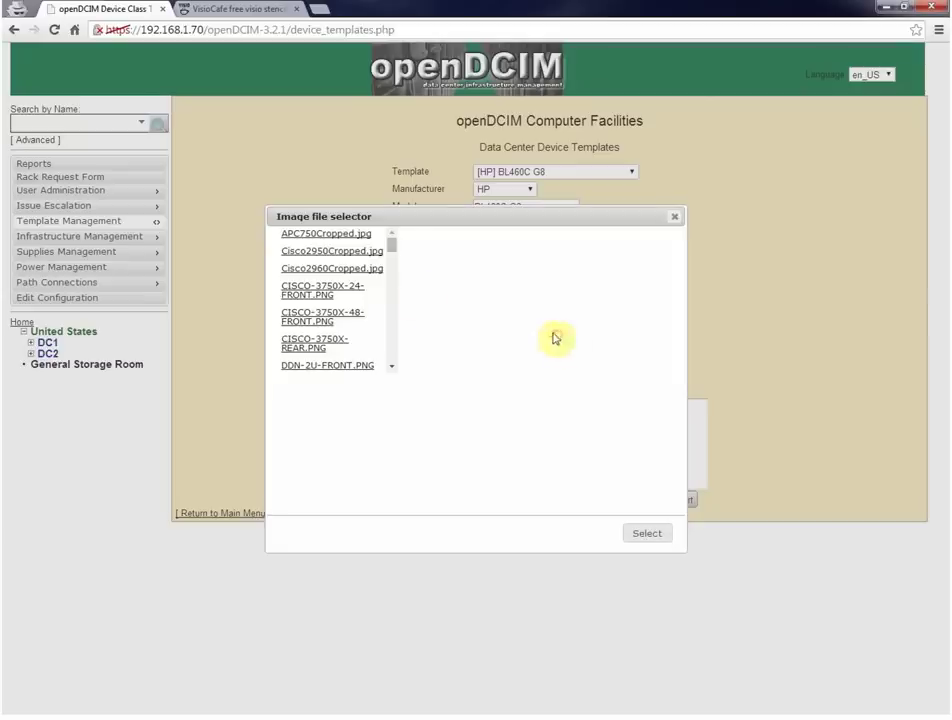
{"action": "scroll", "coordinate": [390, 283], "scroll_direction": "down", "scroll_amount": 3}
{"action": "scroll", "coordinate": [391, 283], "scroll_direction": "down", "scroll_amount": 5}
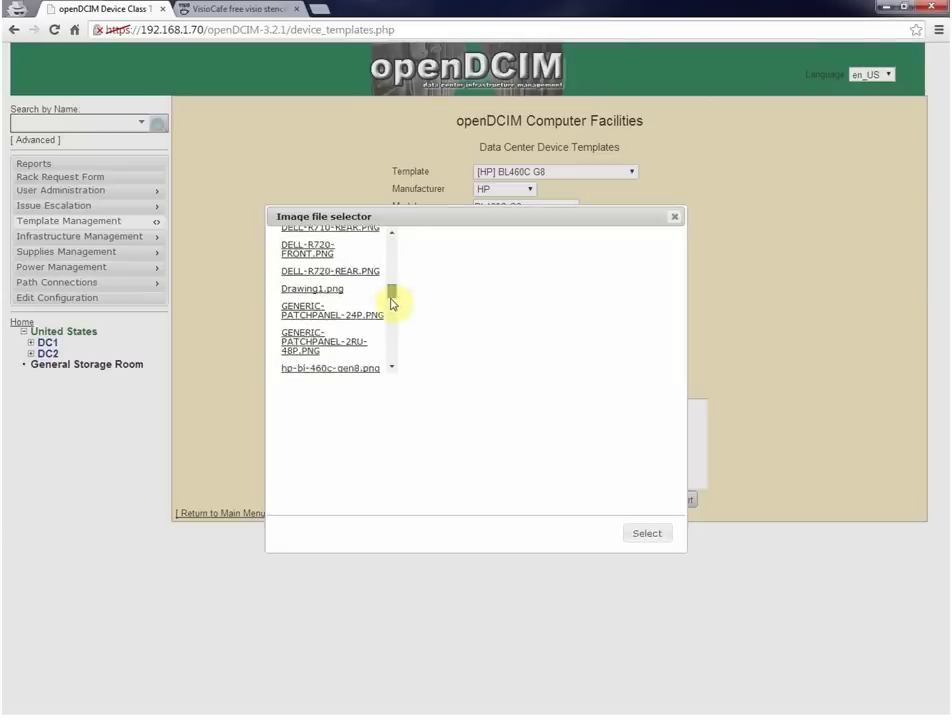
{"action": "scroll", "coordinate": [391, 309], "scroll_direction": "down", "scroll_amount": 2}
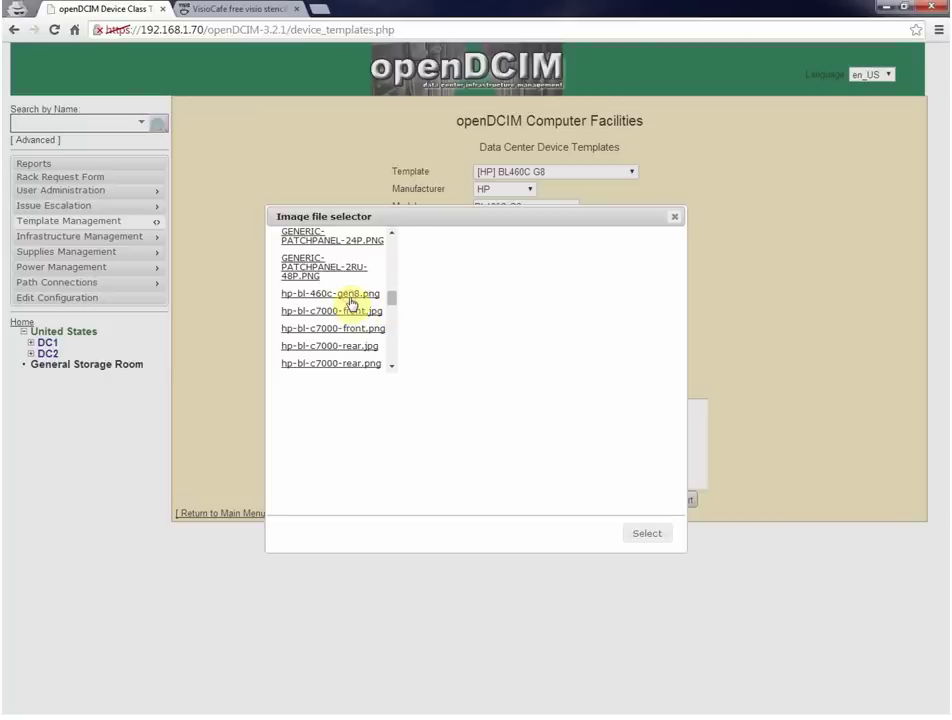
{"action": "left_click", "coordinate": [351, 297]}
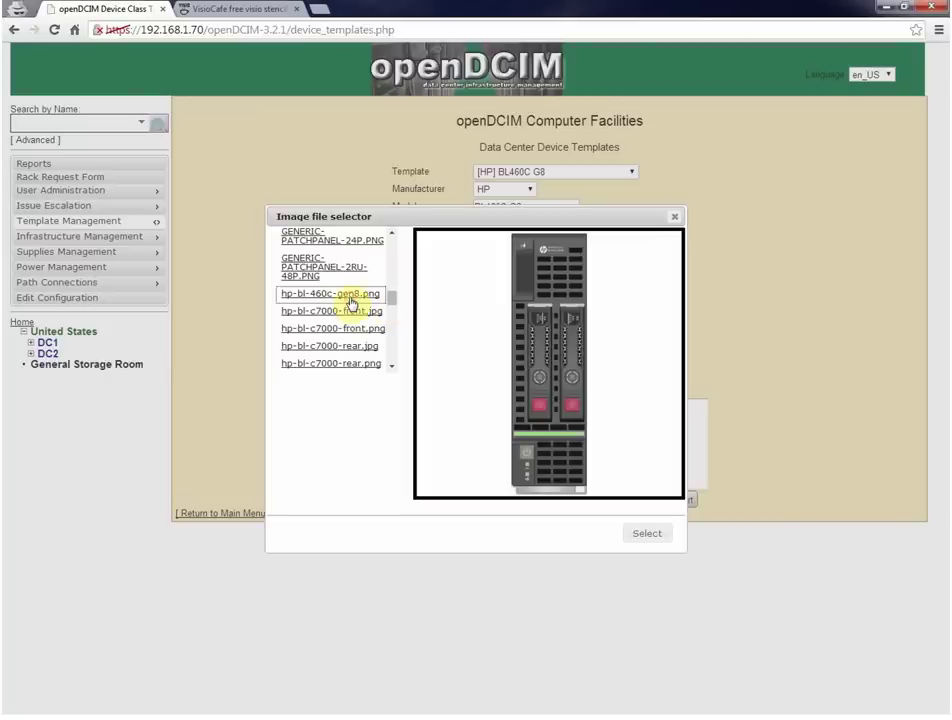
{"action": "left_click", "coordinate": [646, 535]}
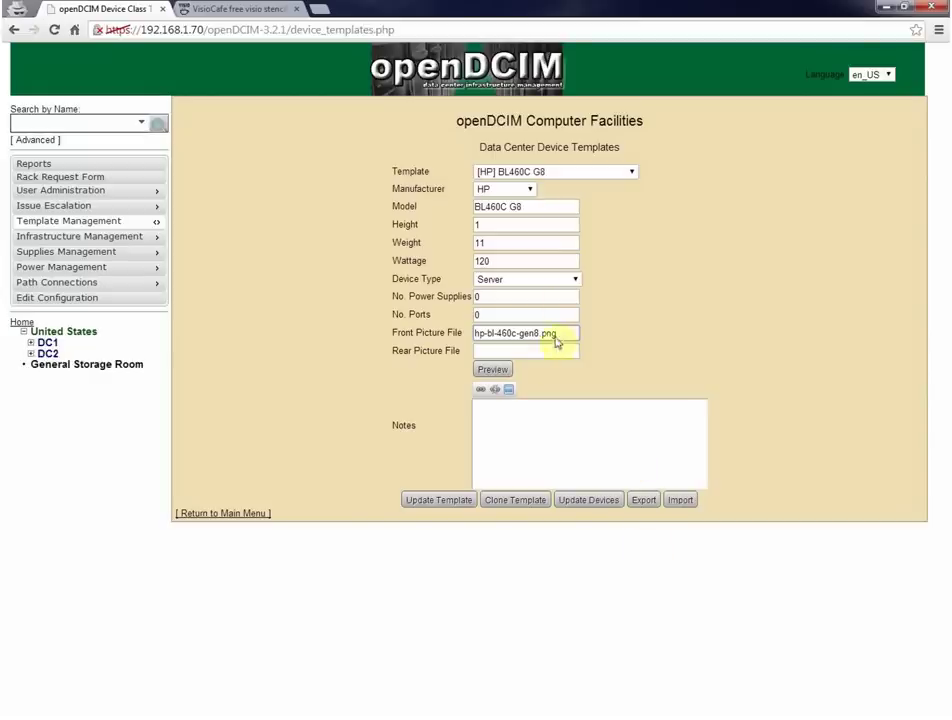
{"action": "left_click", "coordinate": [452, 501]}
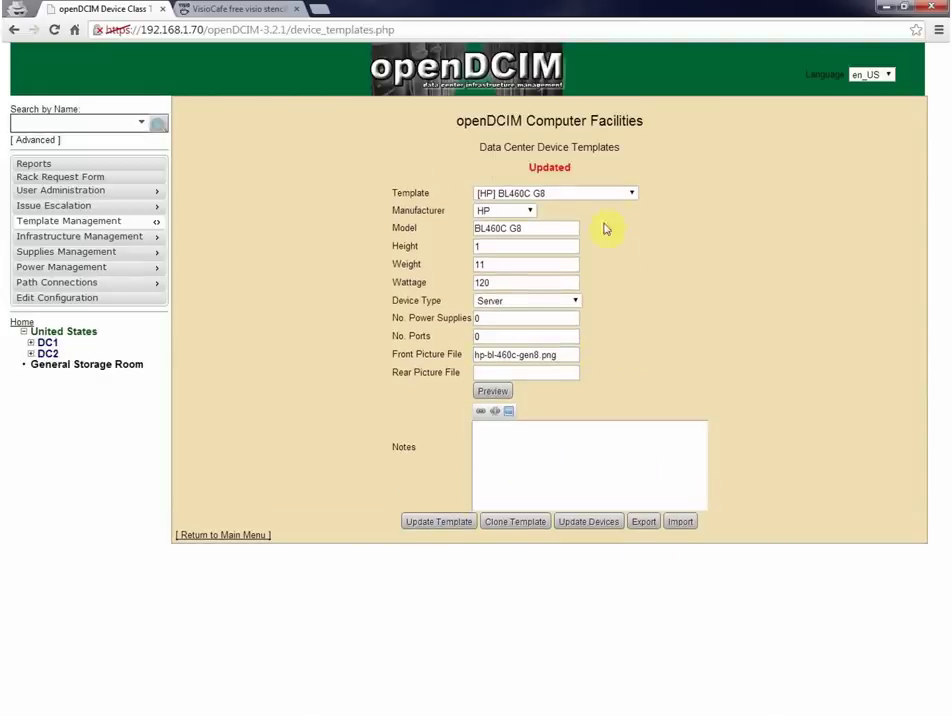
Step: Give the [HP] BLVC FLEXFABRIC BLADE template hp-bl-vc-flexfabric.png as its front picture and save it
{"action": "left_click", "coordinate": [612, 193]}
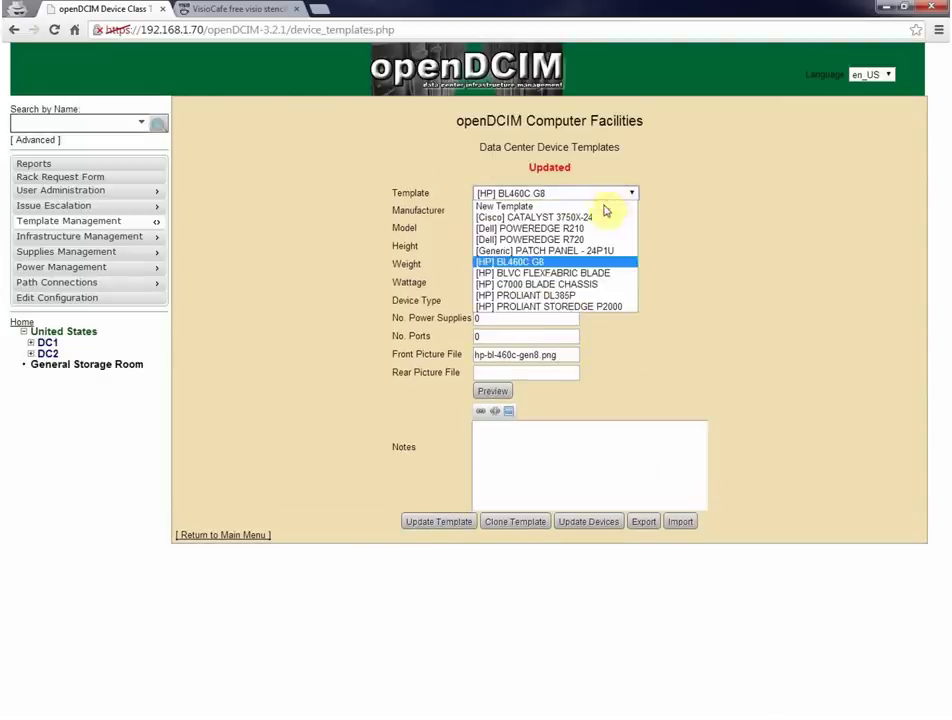
{"action": "left_click", "coordinate": [595, 273]}
{"action": "left_click", "coordinate": [574, 331]}
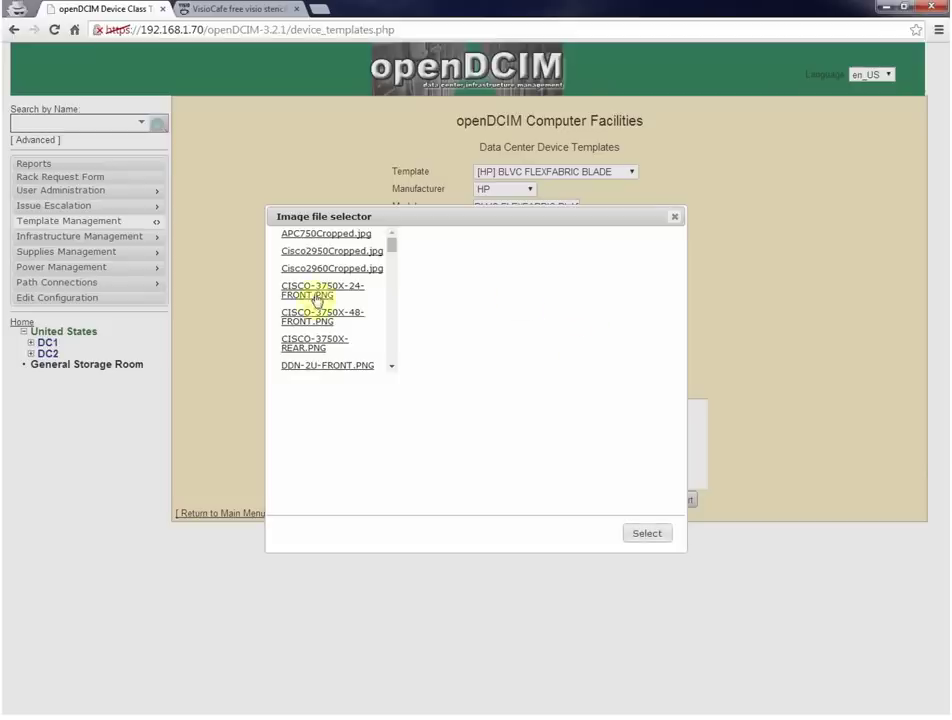
{"action": "left_click", "coordinate": [393, 350]}
{"action": "left_click", "coordinate": [393, 351]}
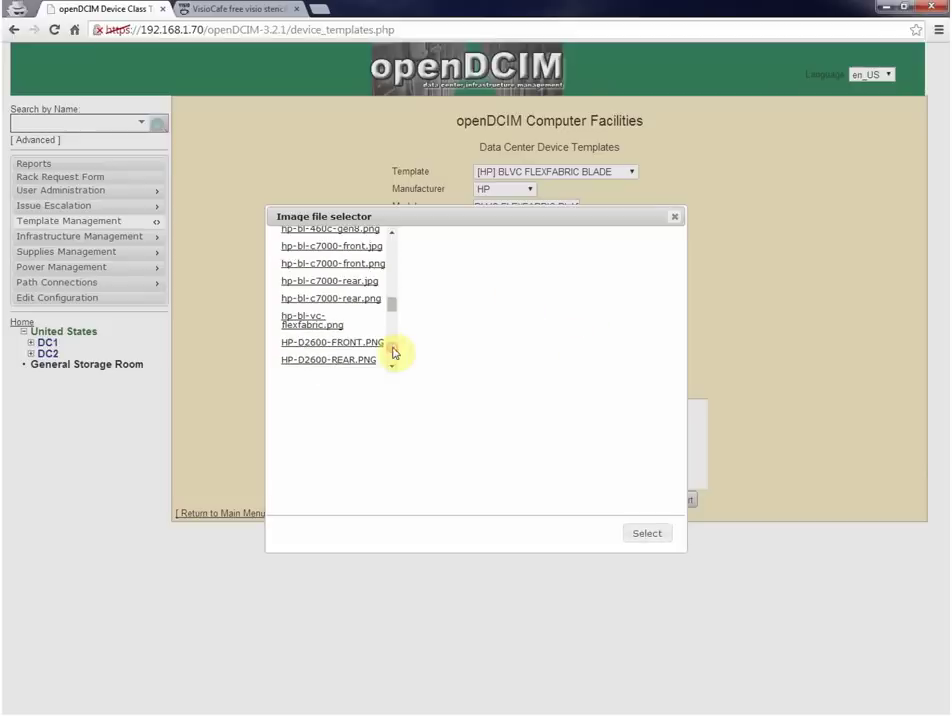
{"action": "left_click", "coordinate": [315, 332]}
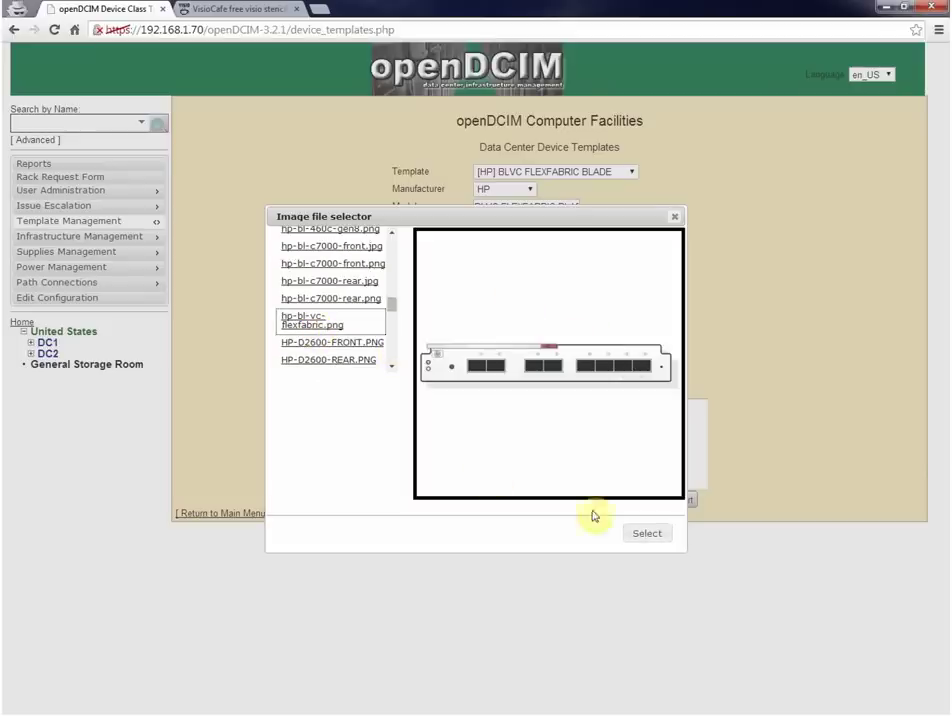
{"action": "left_click", "coordinate": [647, 533]}
{"action": "left_click", "coordinate": [414, 502]}
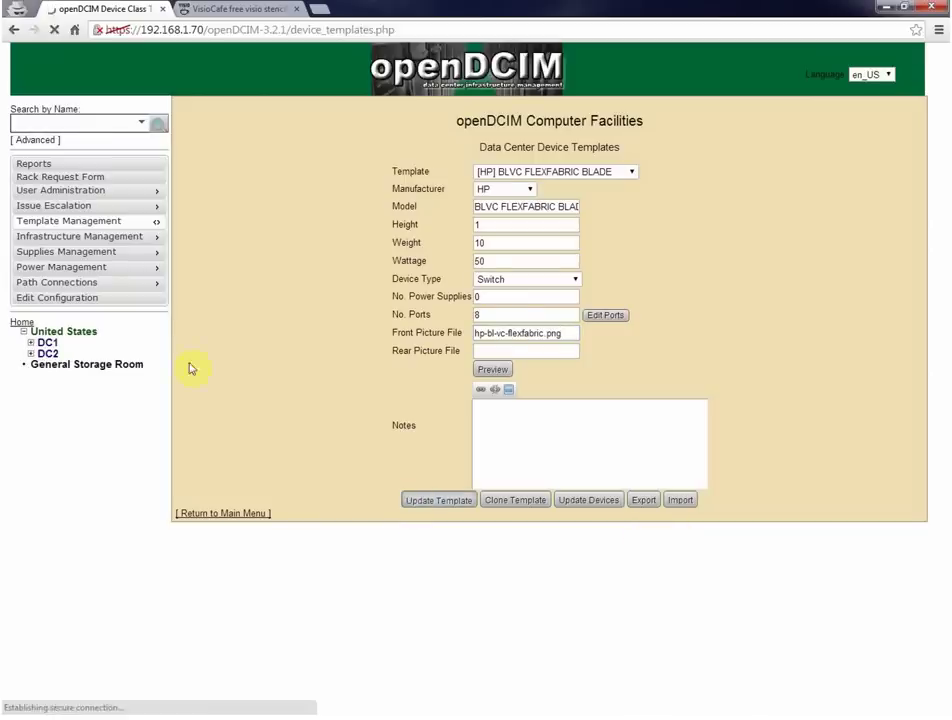
Step: Open cabinet AD02 from DC1 and view the details of blades CRM-1A, CRM-2A and CHASSIS-0001-VC
{"action": "left_click", "coordinate": [54, 346]}
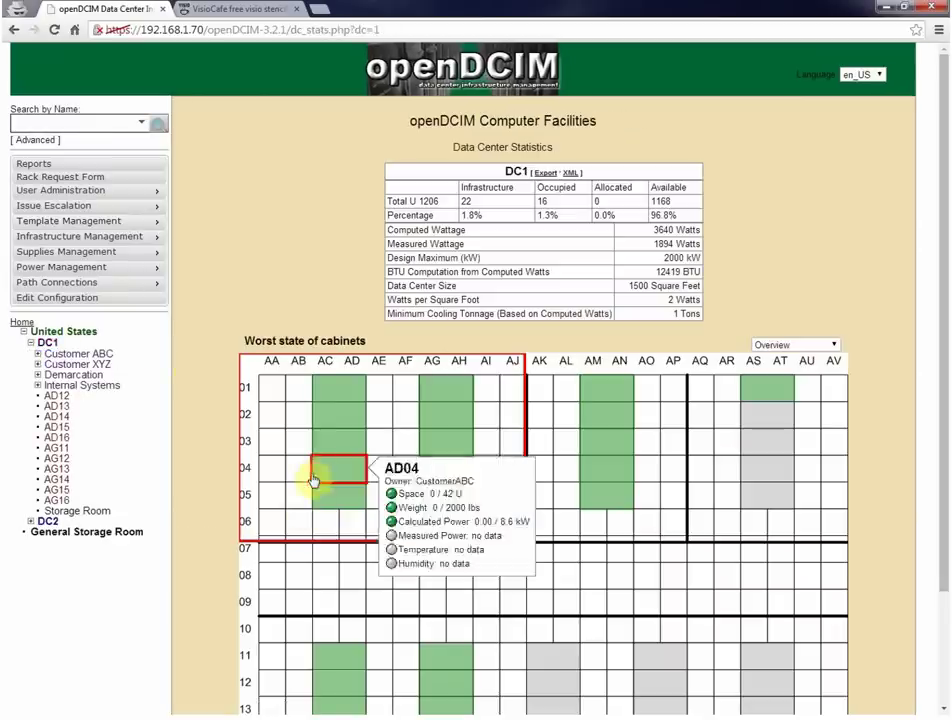
{"action": "left_click", "coordinate": [317, 423]}
{"action": "scroll", "coordinate": [378, 467], "scroll_direction": "down", "scroll_amount": 3}
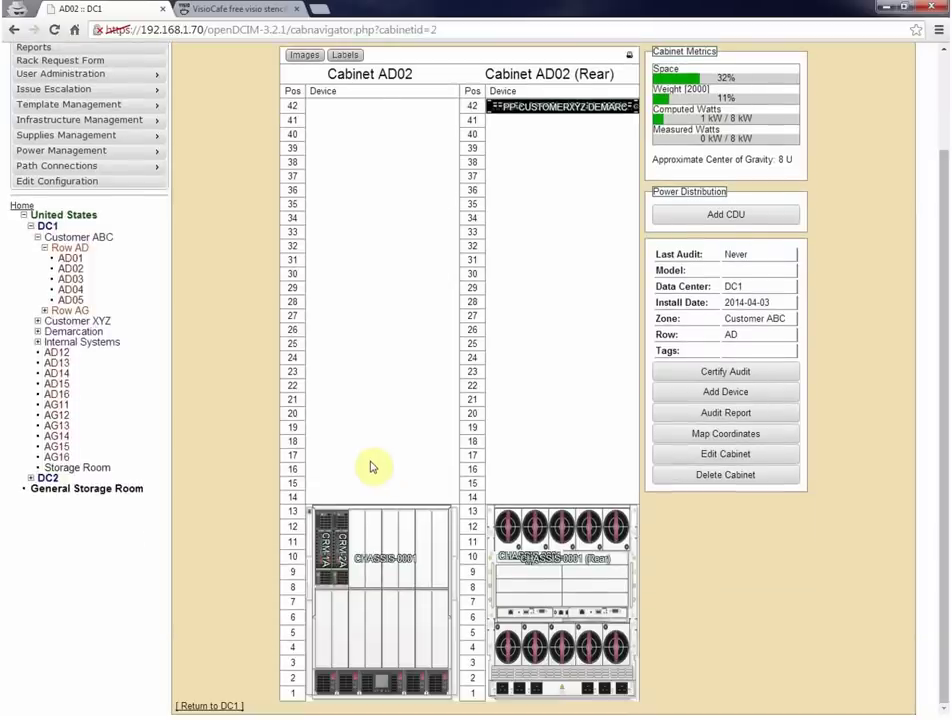
{"action": "mouse_move", "coordinate": [333, 563]}
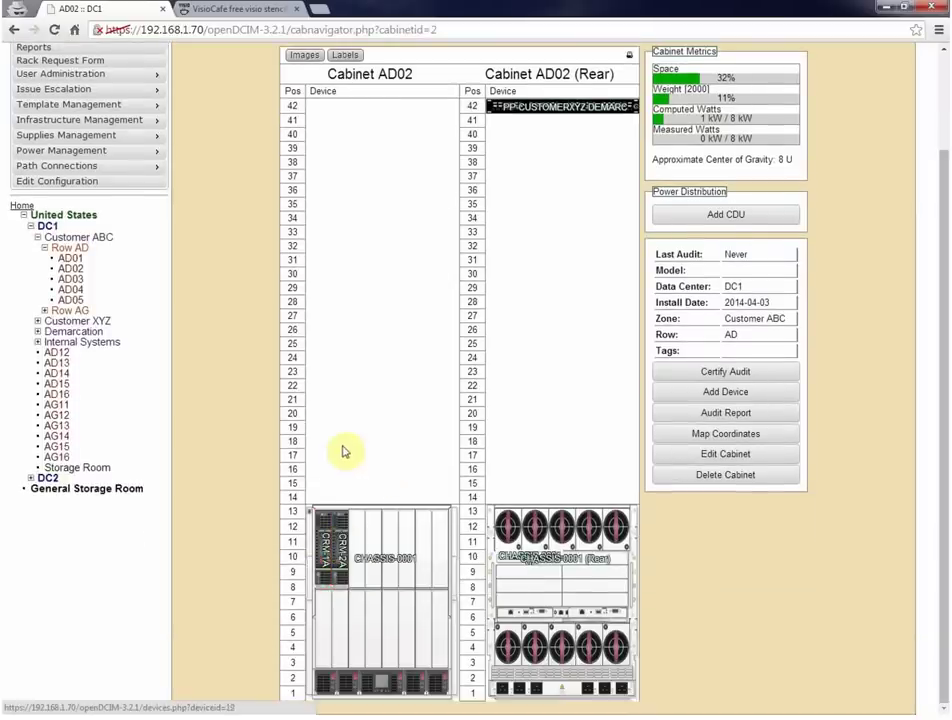
{"action": "mouse_move", "coordinate": [330, 523]}
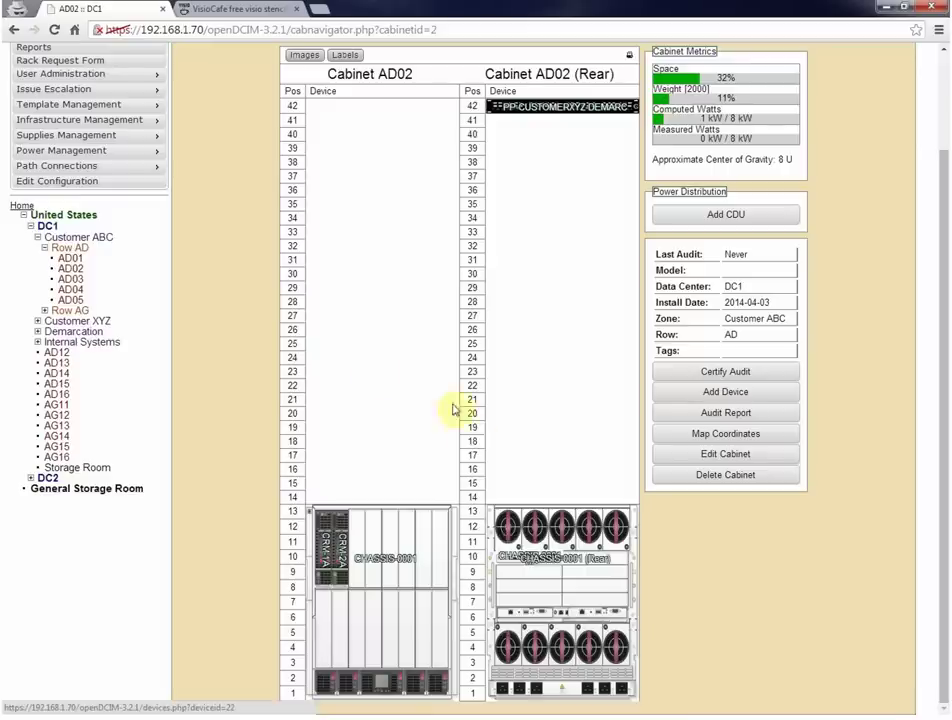
{"action": "mouse_move", "coordinate": [549, 566]}
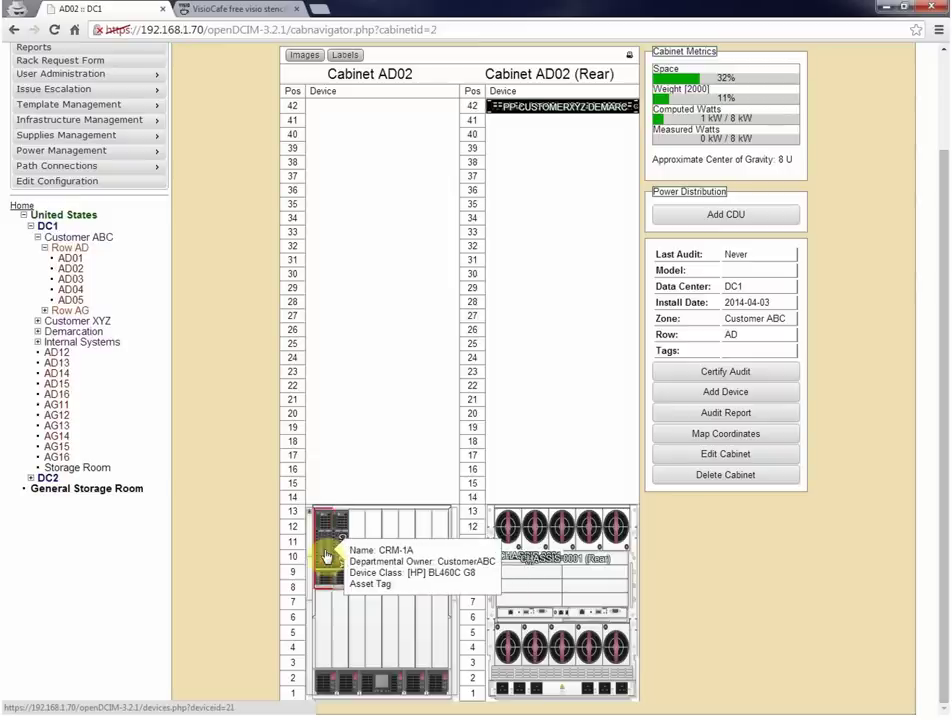
{"action": "mouse_move", "coordinate": [520, 563]}
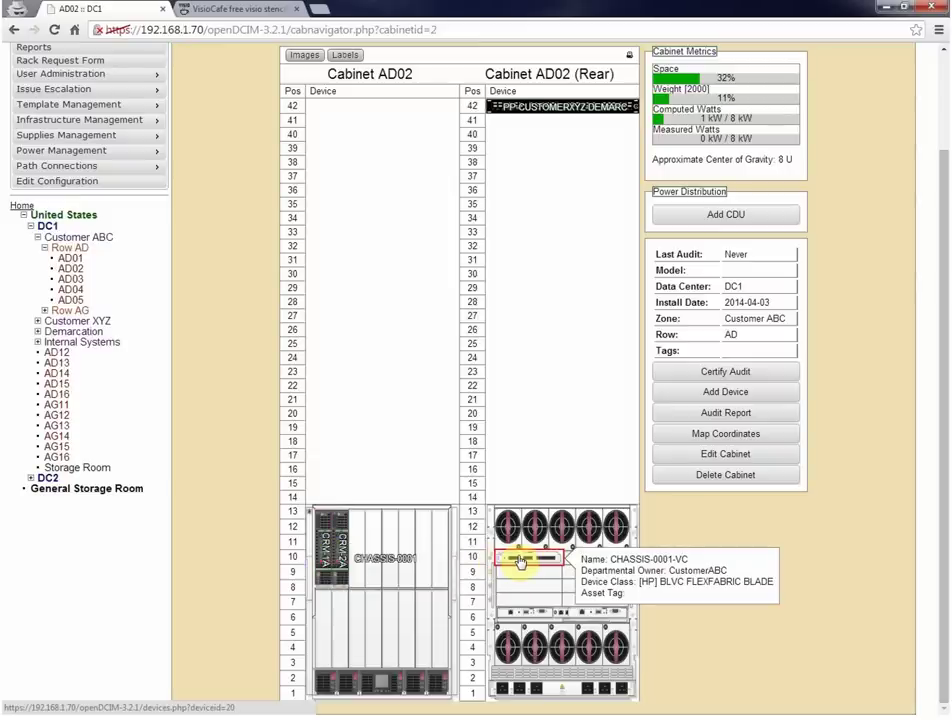
{"action": "left_click", "coordinate": [520, 563]}
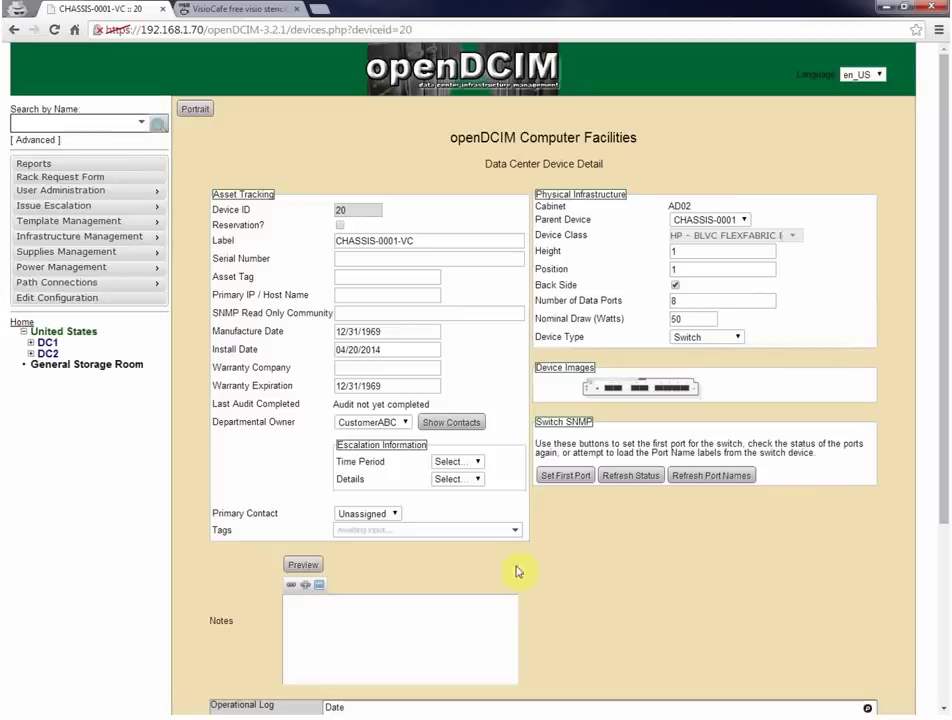
{"action": "scroll", "coordinate": [548, 465], "scroll_direction": "down", "scroll_amount": 3}
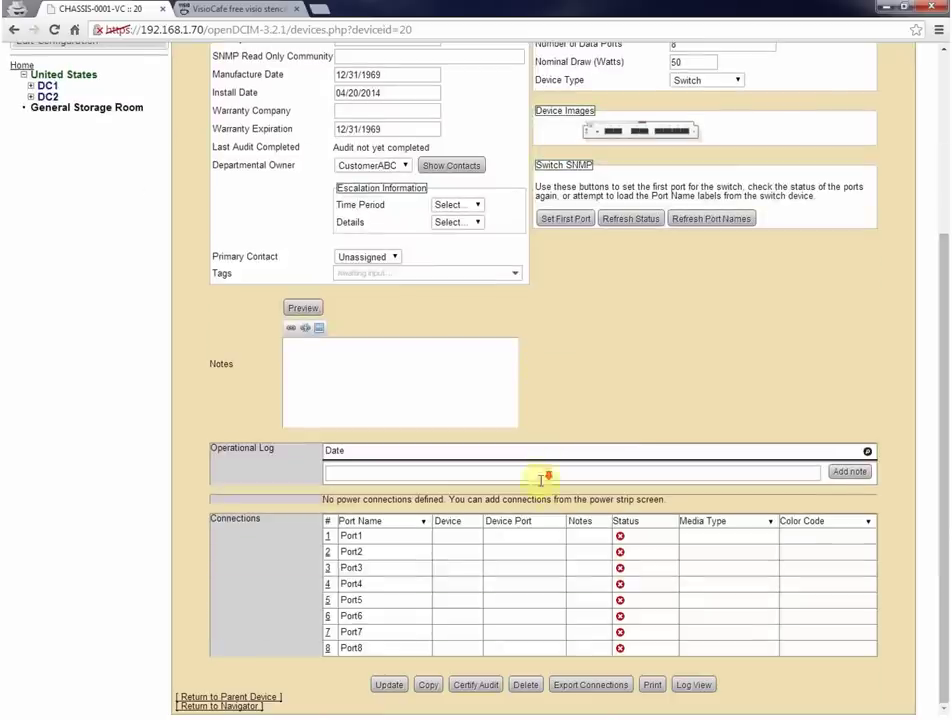
{"action": "left_click", "coordinate": [243, 706]}
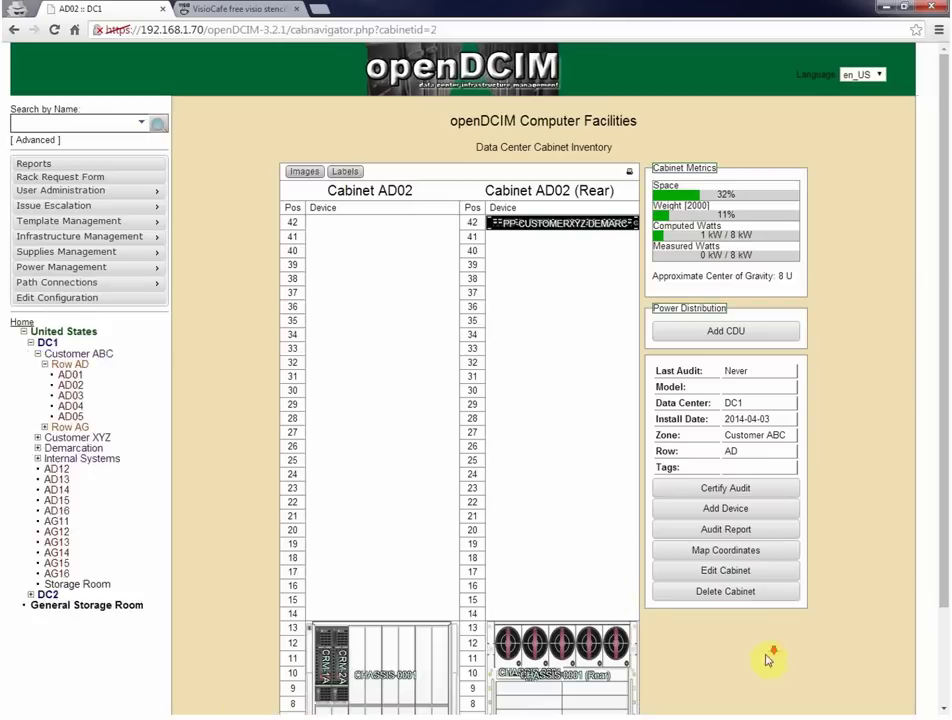
{"action": "scroll", "coordinate": [770, 659], "scroll_direction": "down", "scroll_amount": 3}
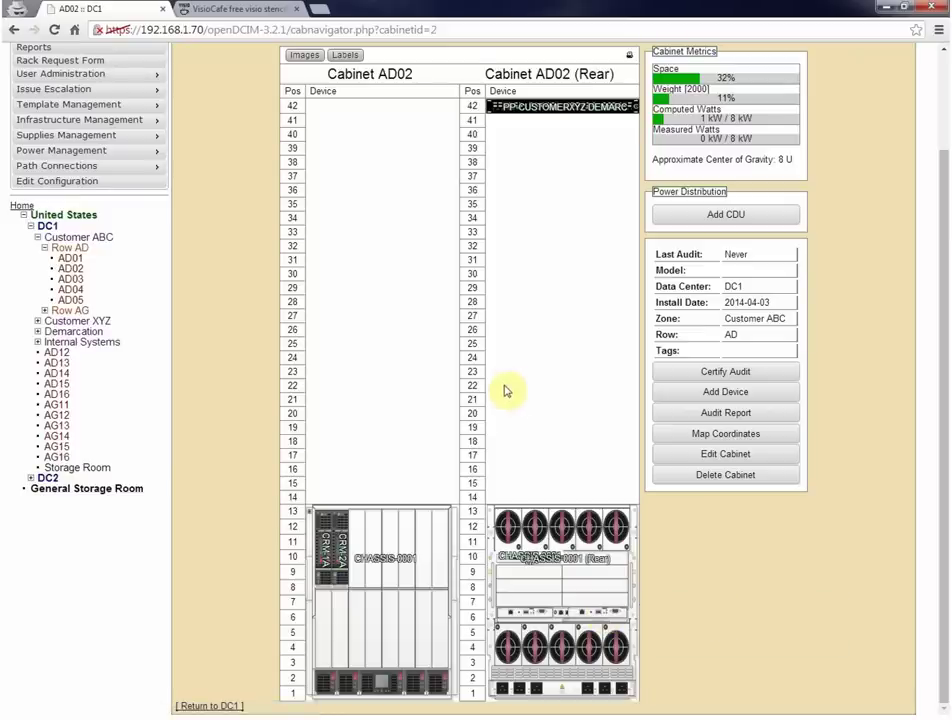
Step: Switch AD02's elevation to text labels, then back to device pictures
{"action": "scroll", "coordinate": [503, 390], "scroll_direction": "up", "scroll_amount": 2}
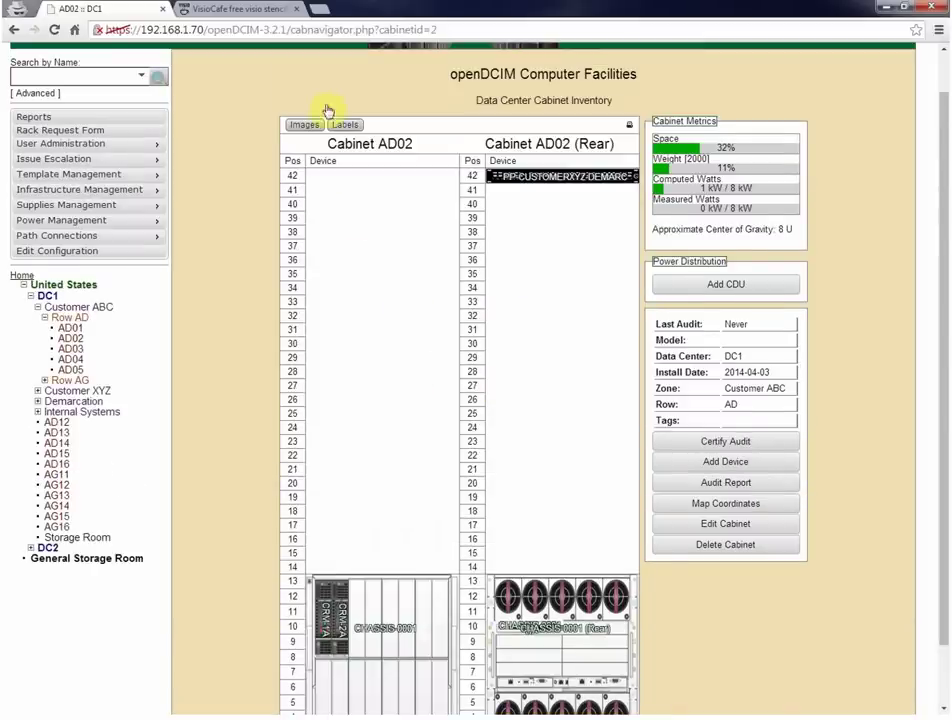
{"action": "left_click", "coordinate": [312, 124]}
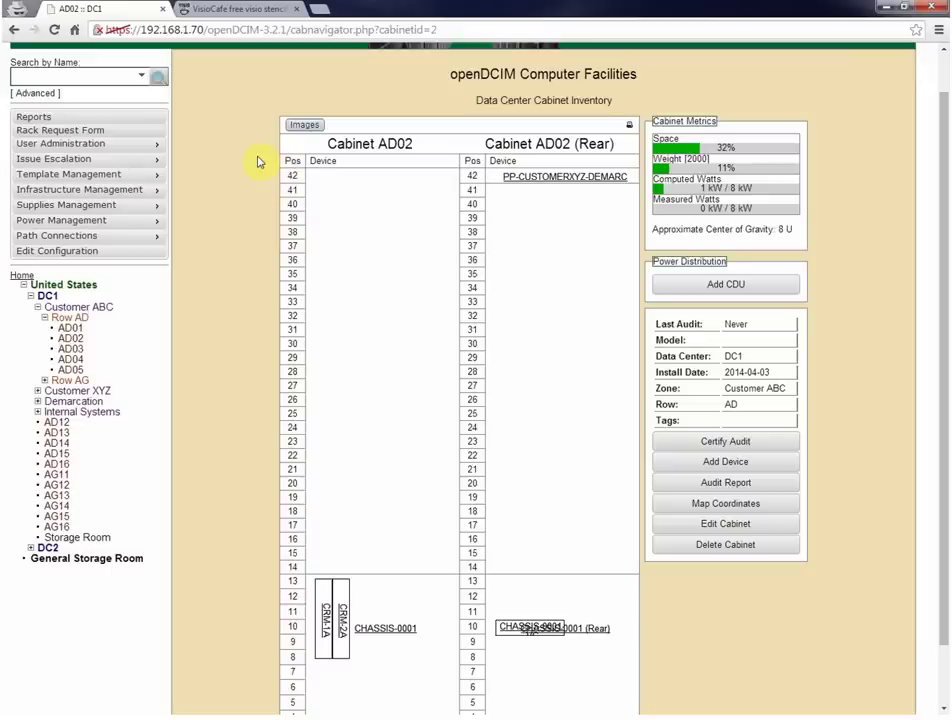
{"action": "scroll", "coordinate": [270, 357], "scroll_direction": "down", "scroll_amount": 1}
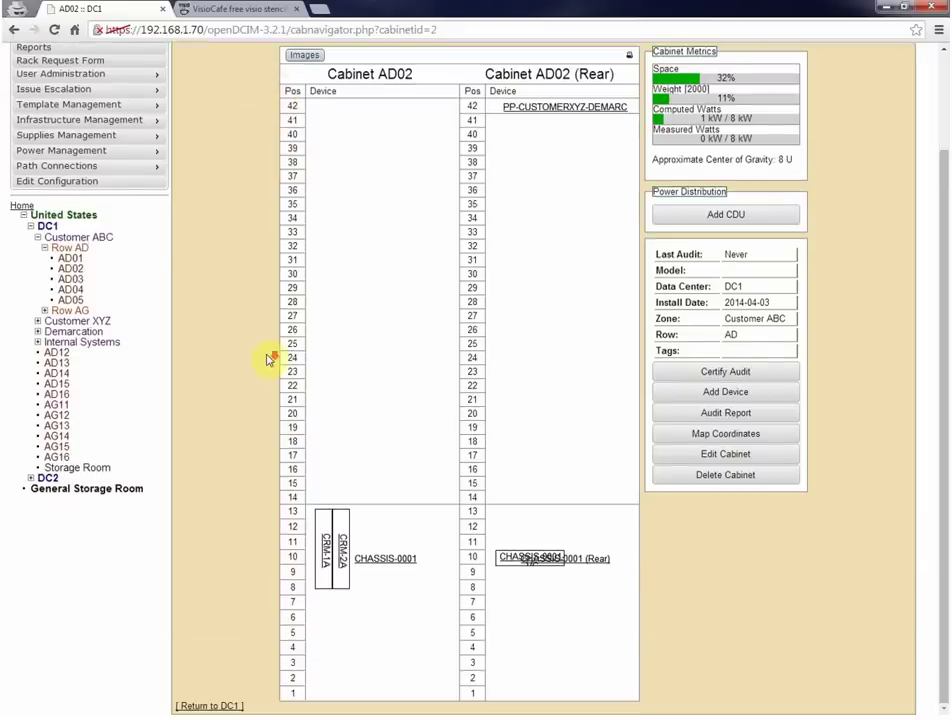
{"action": "scroll", "coordinate": [270, 357], "scroll_direction": "up", "scroll_amount": 1}
{"action": "left_click", "coordinate": [302, 127]}
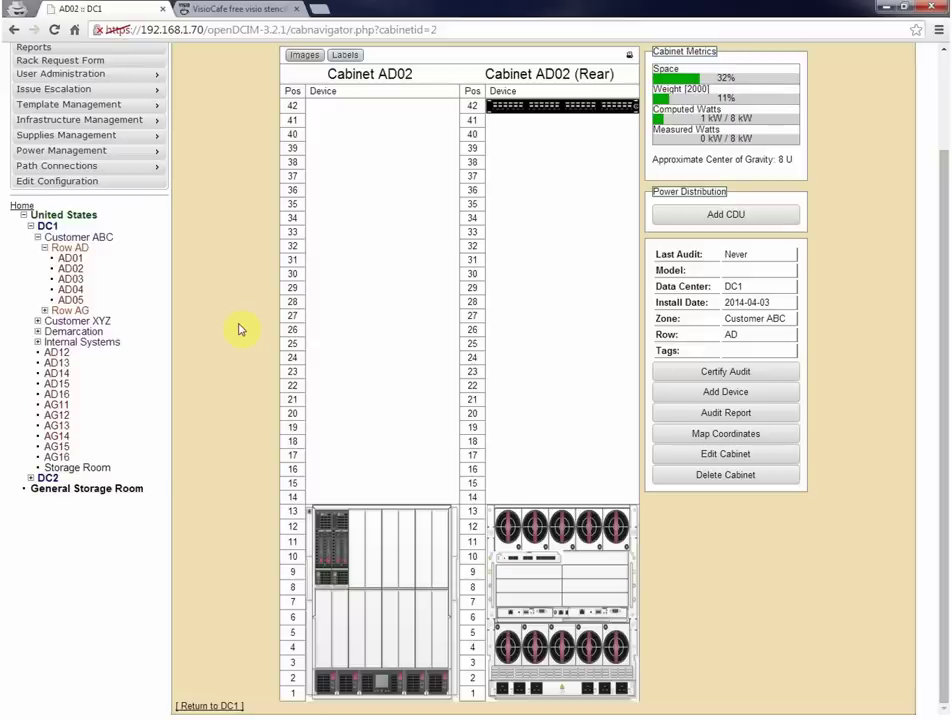
{"action": "left_click", "coordinate": [343, 57]}
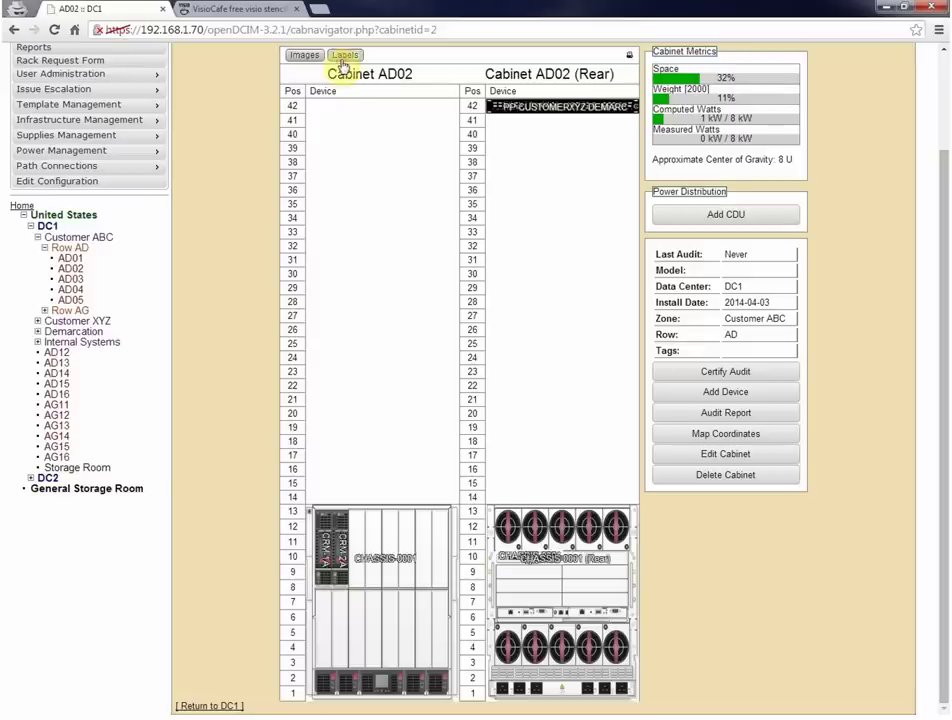
{"action": "left_click", "coordinate": [630, 58]}
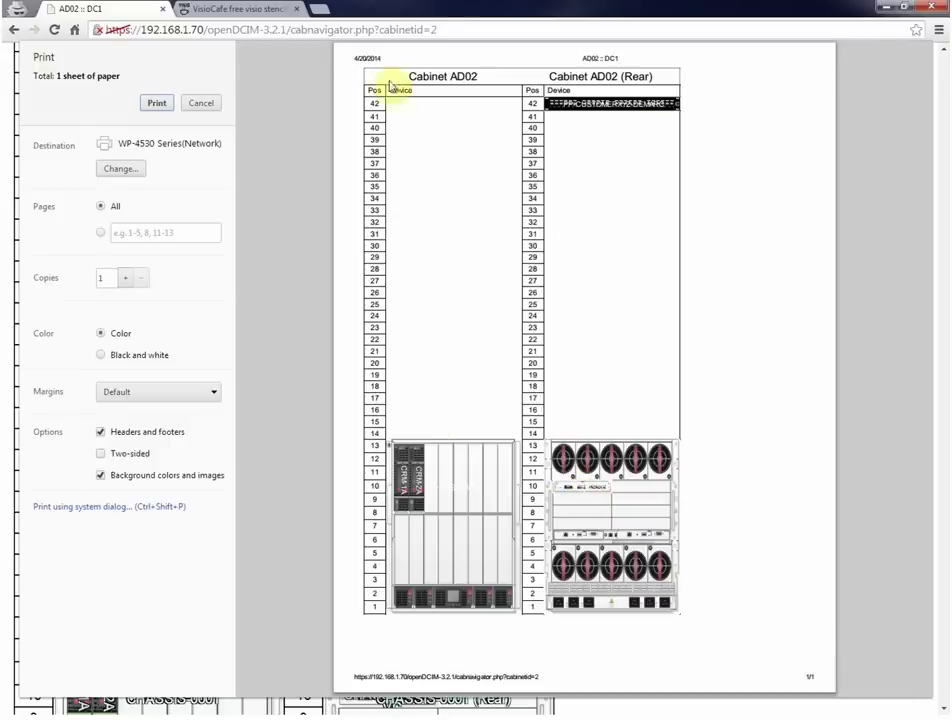
{"action": "left_click", "coordinate": [216, 108]}
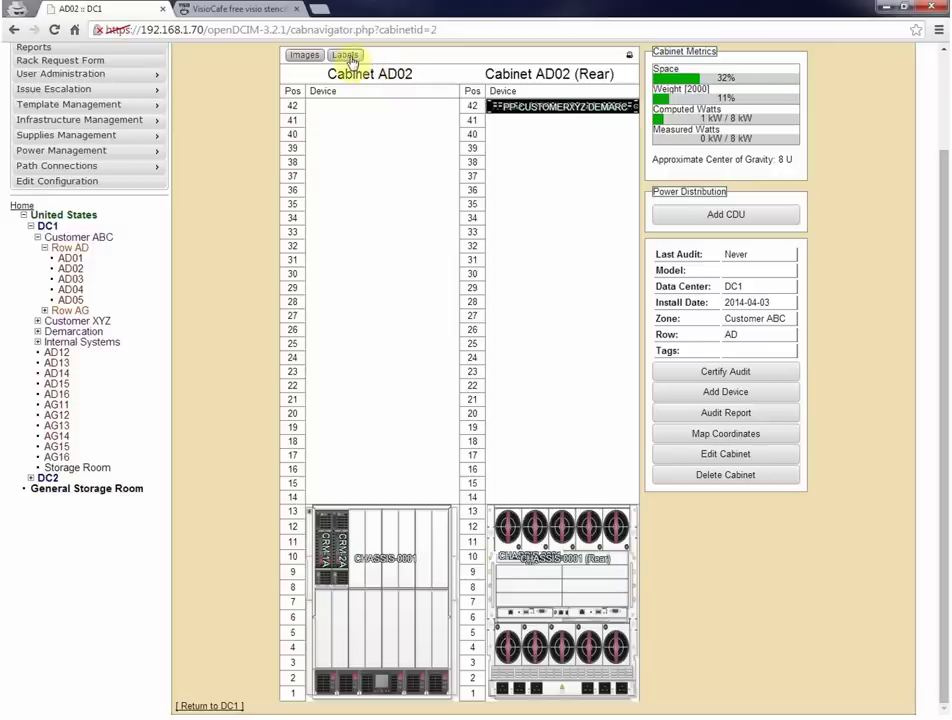
{"action": "left_click", "coordinate": [350, 58]}
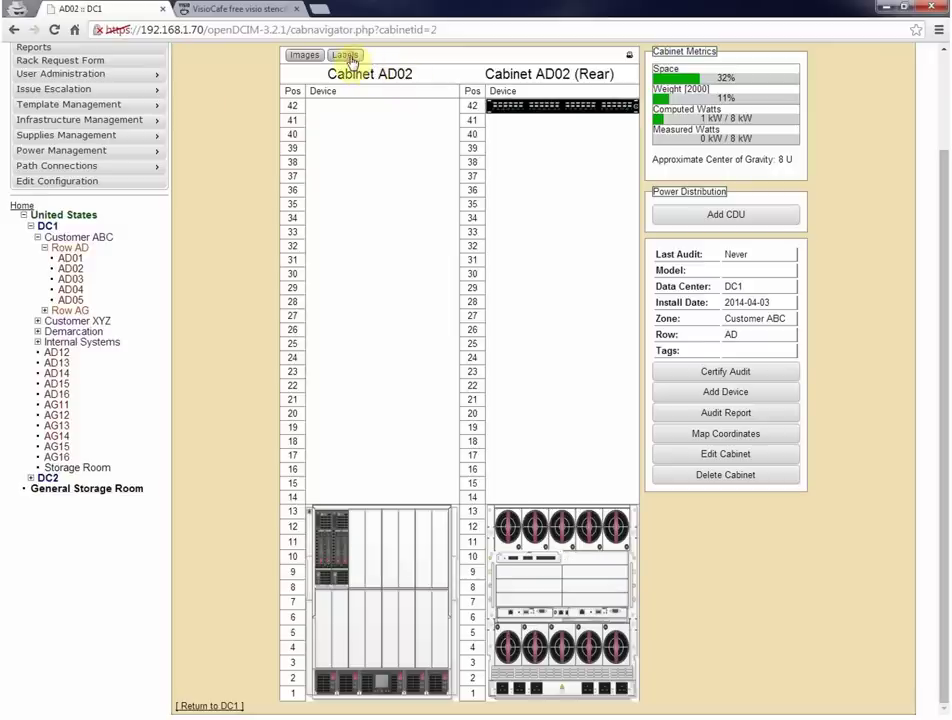
{"action": "left_click", "coordinate": [628, 57]}
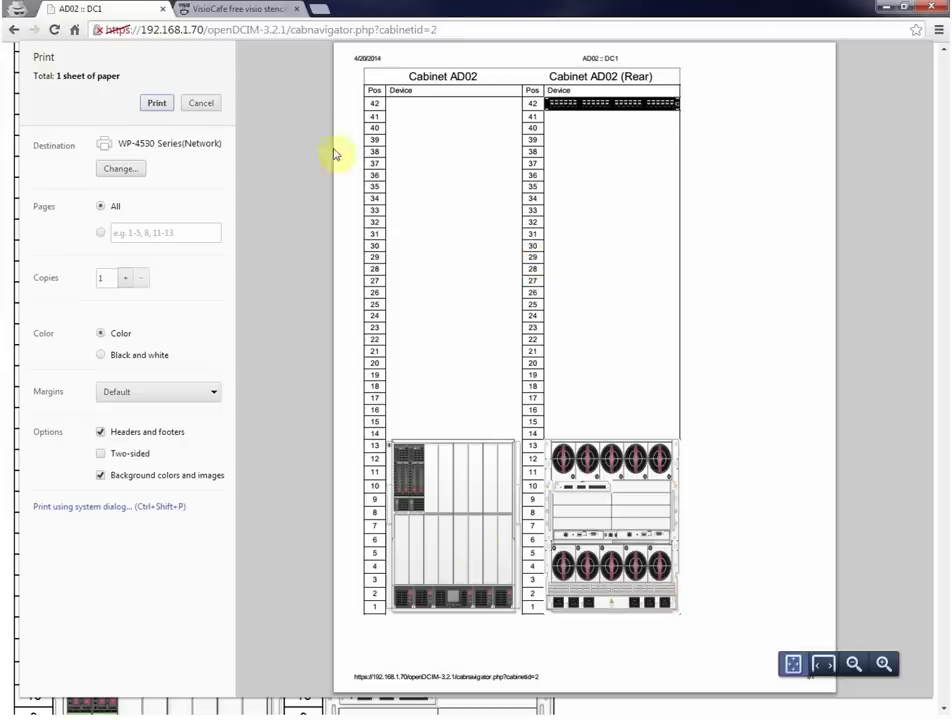
{"action": "left_click", "coordinate": [201, 103]}
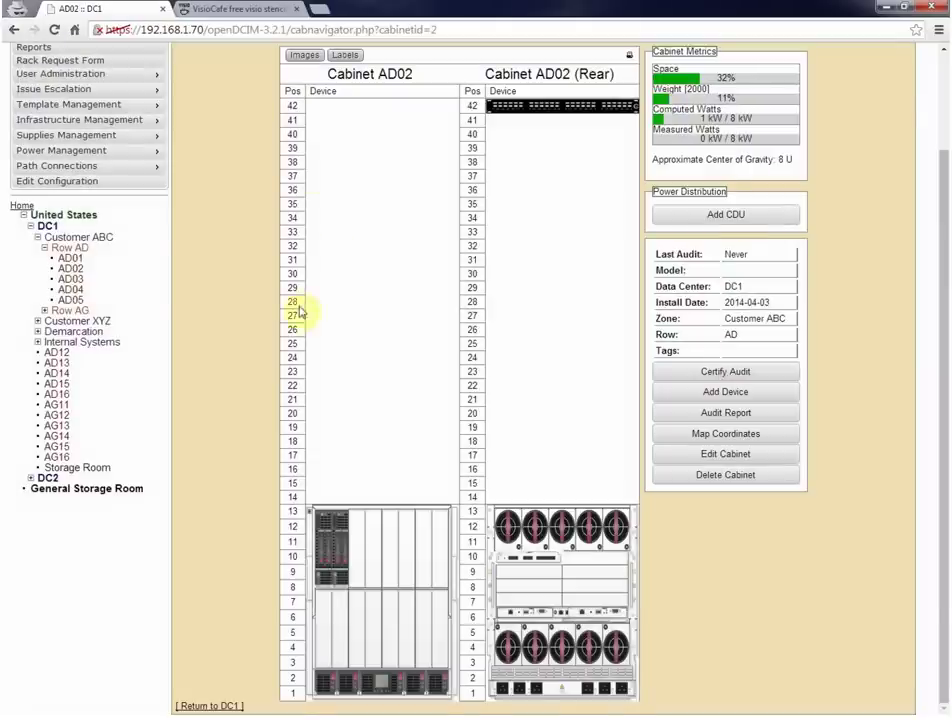
{"action": "scroll", "coordinate": [296, 314], "scroll_direction": "up", "scroll_amount": 3}
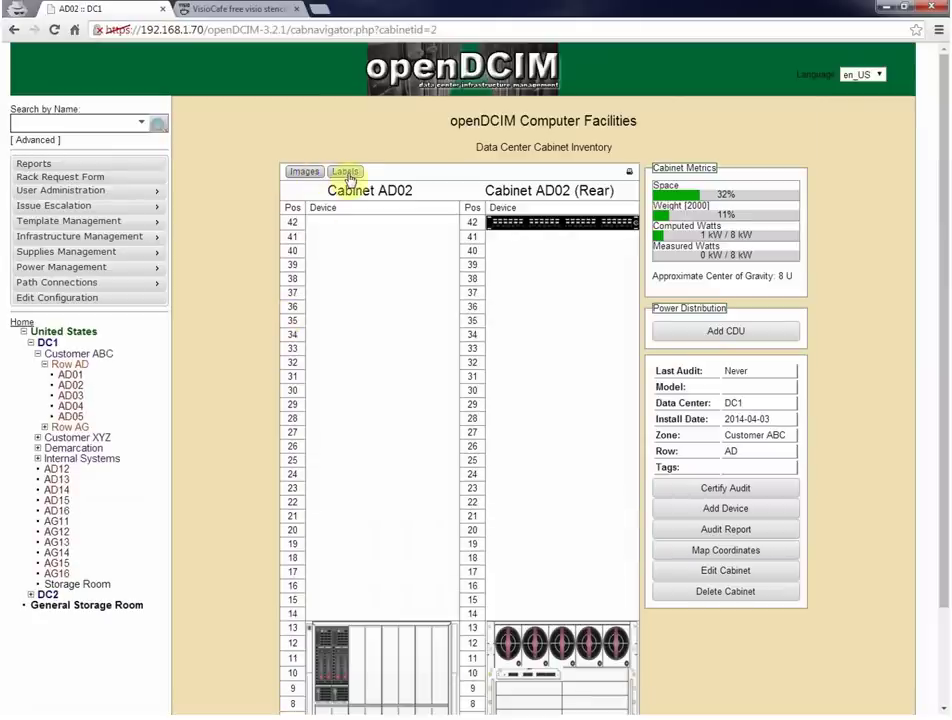